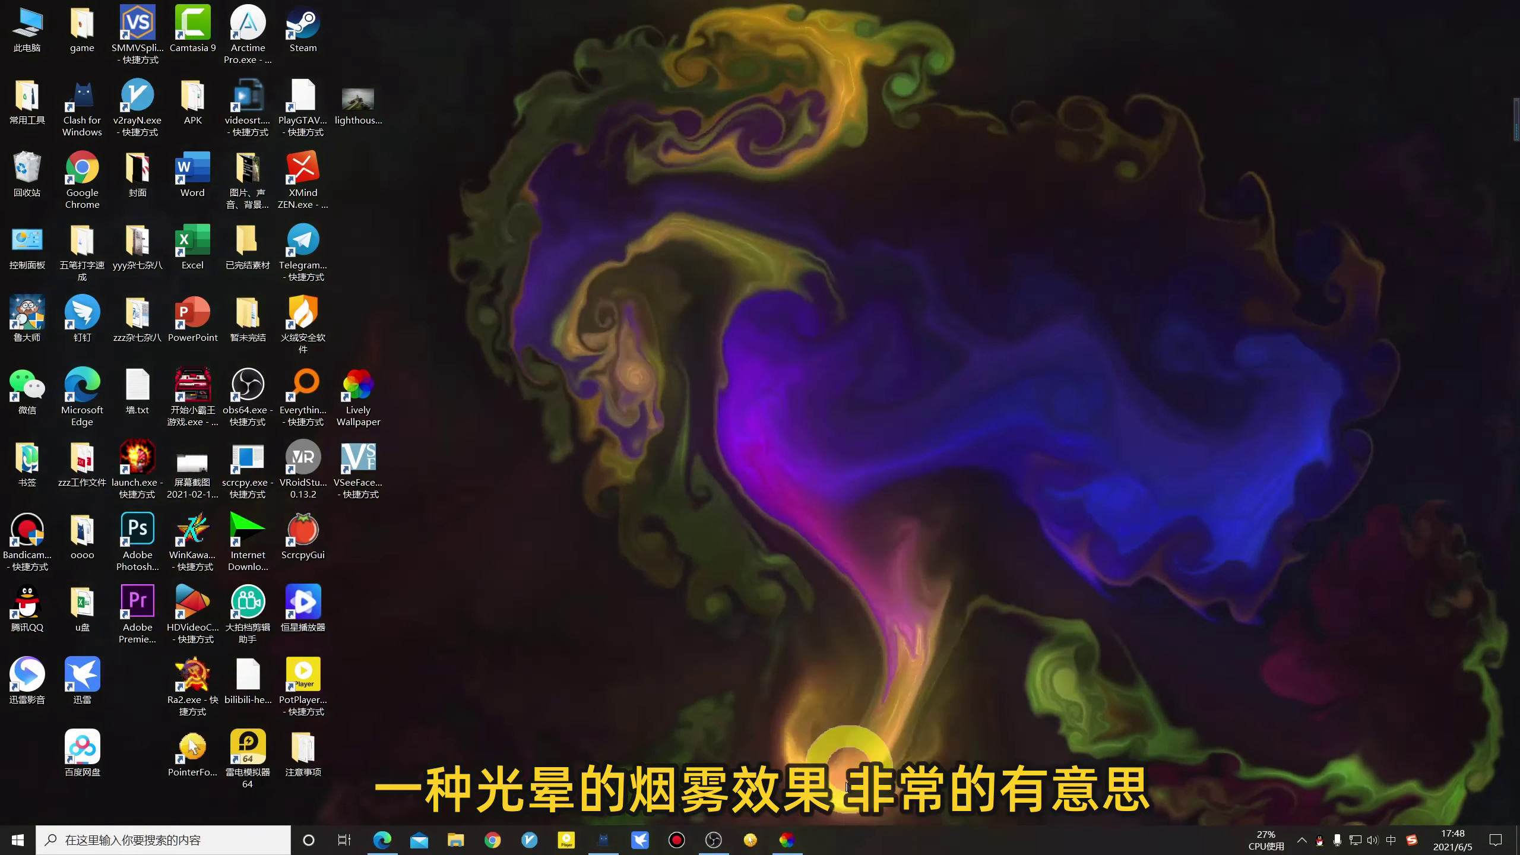
- Apply the Matrix Rain Customizable wallpaper and then the Medusae wallpaper from the Lively library, showing each on the desktop
left_click(787, 840)
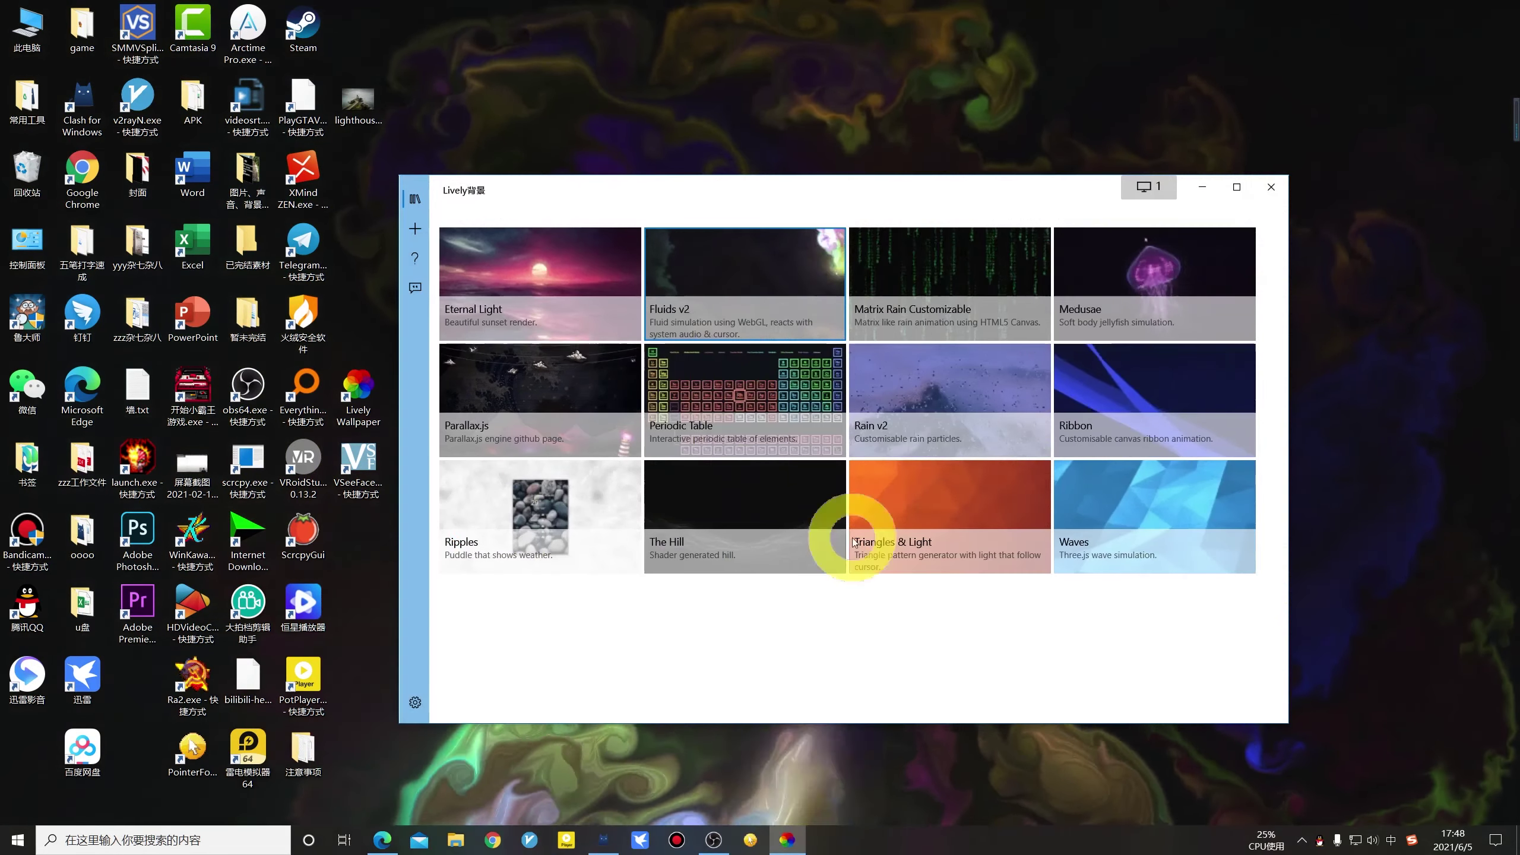
left_click(937, 292)
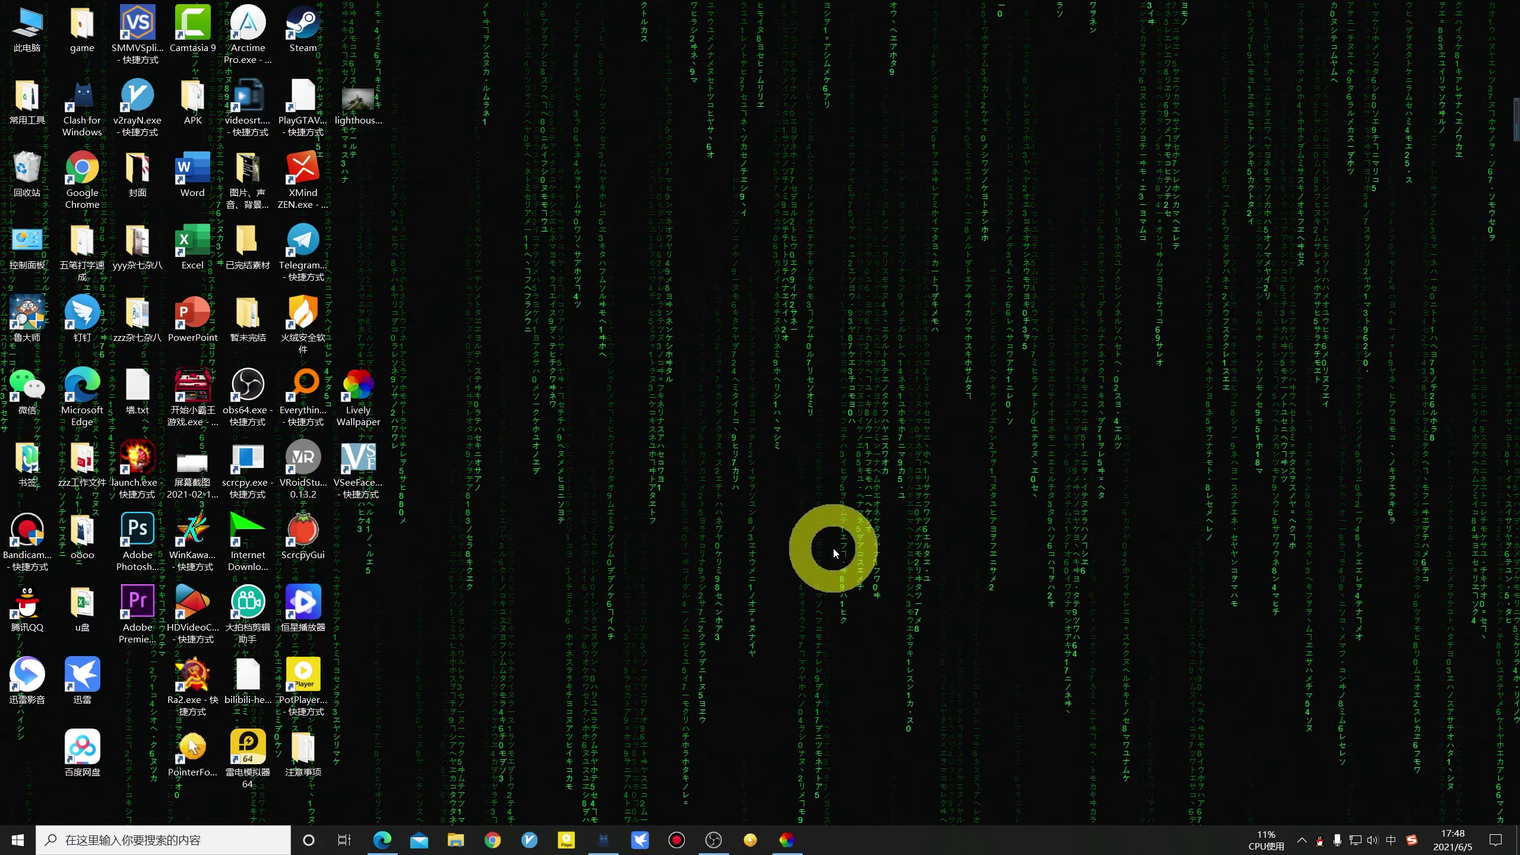
left_click(787, 841)
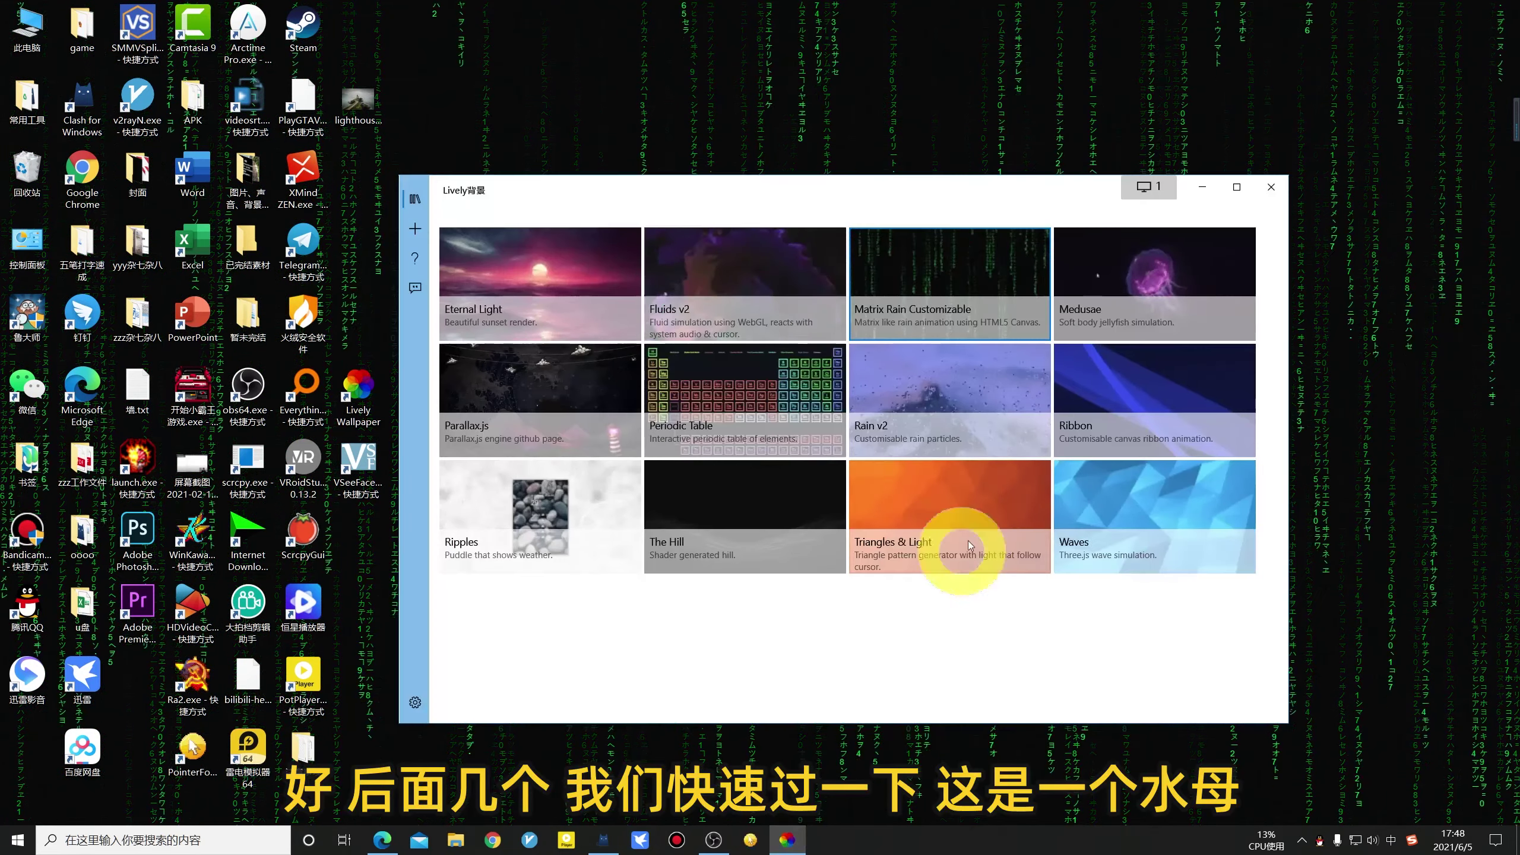
left_click(1136, 296)
left_click(1202, 187)
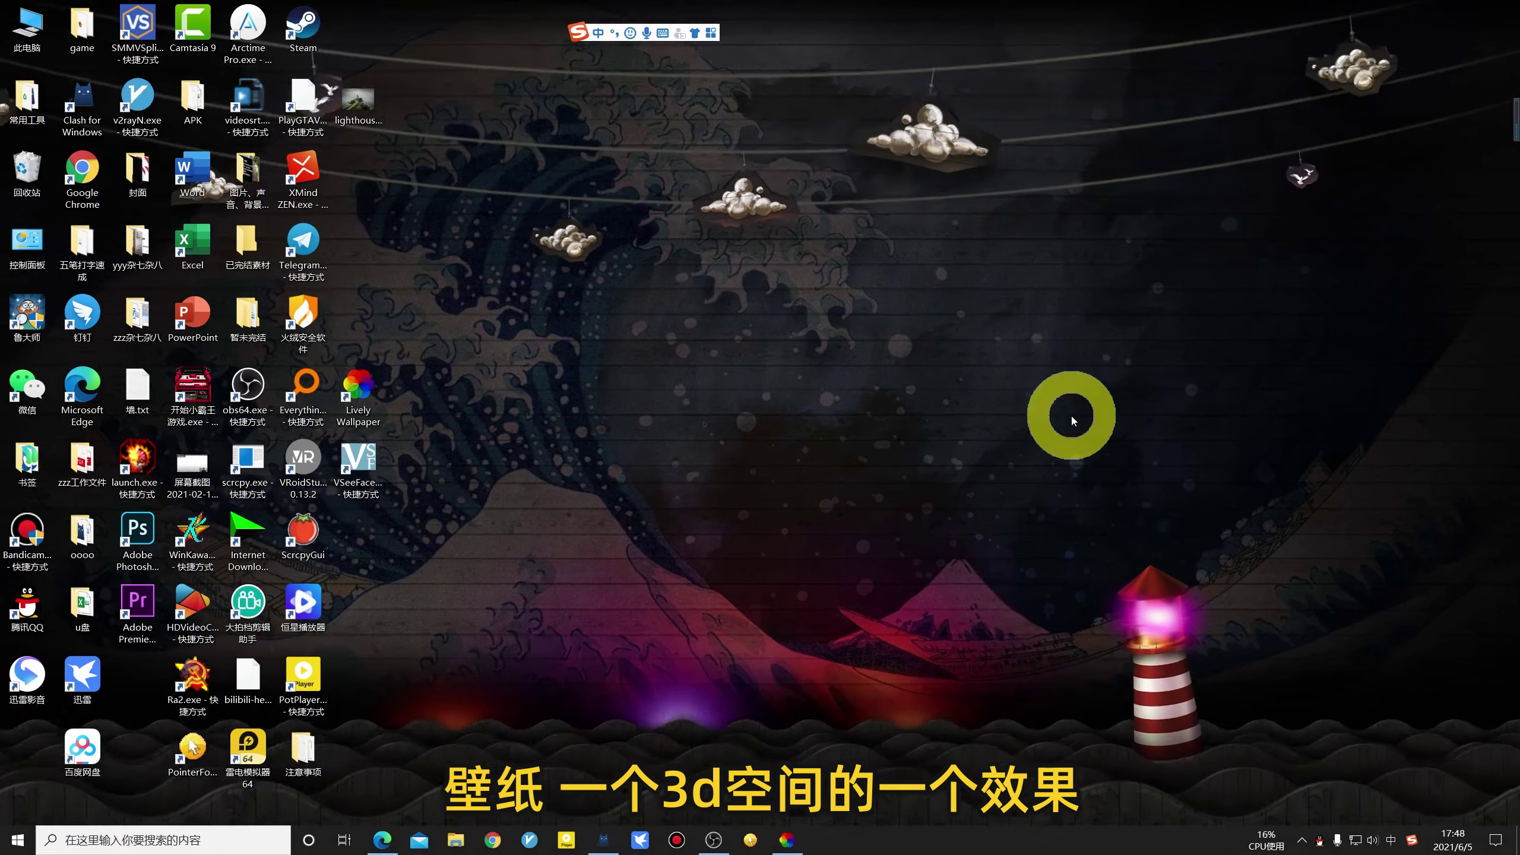
- Apply the Periodic Table wallpaper and highlight its element groups, including Transition Metals, Post-Transition Metals, Metalloids and Other Nonmetals
left_click(787, 840)
left_click(958, 359)
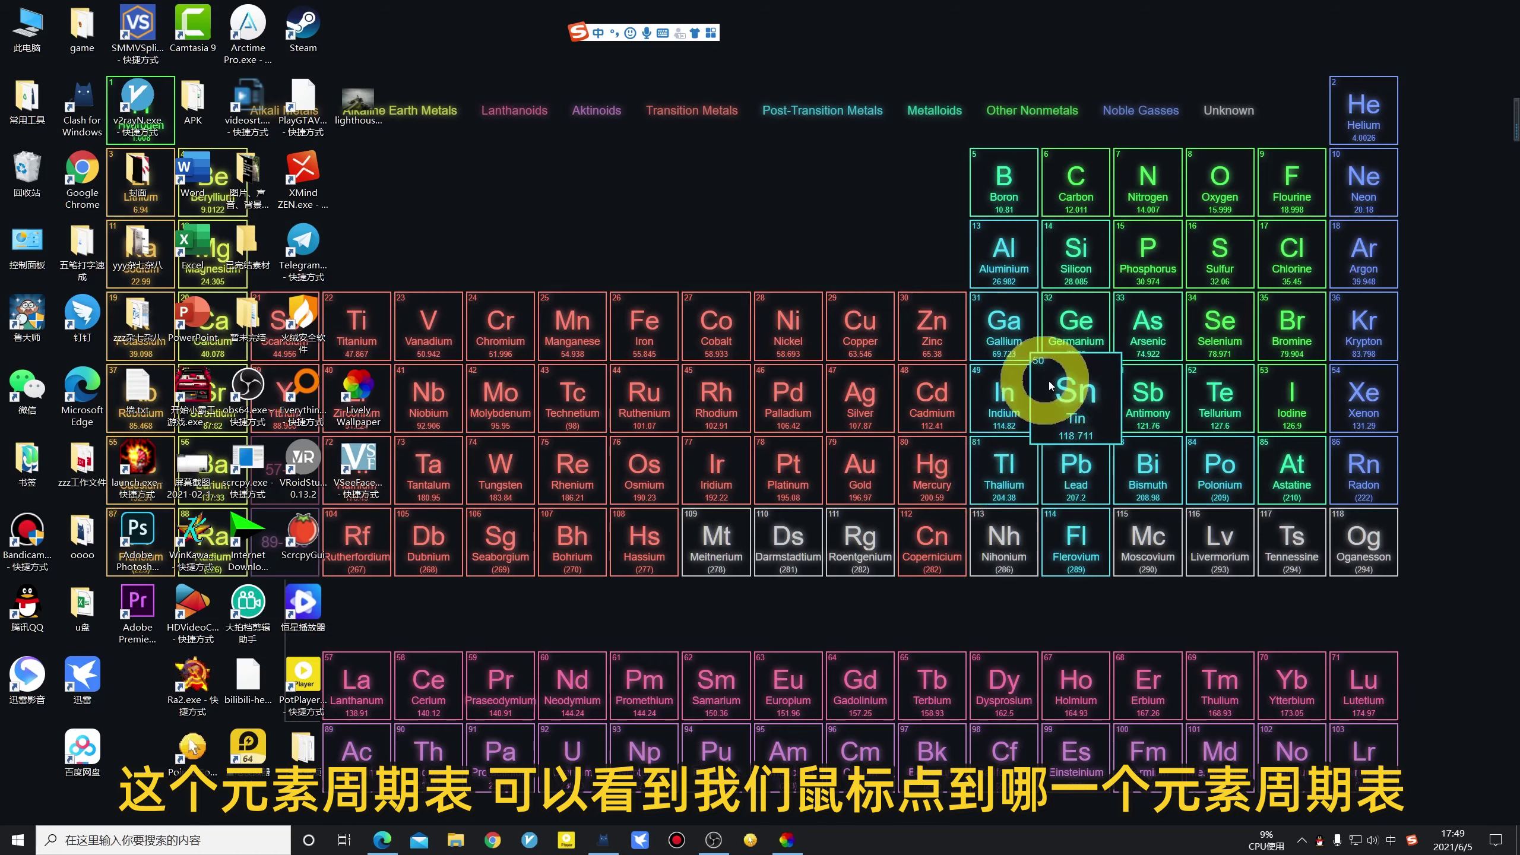
left_click(694, 111)
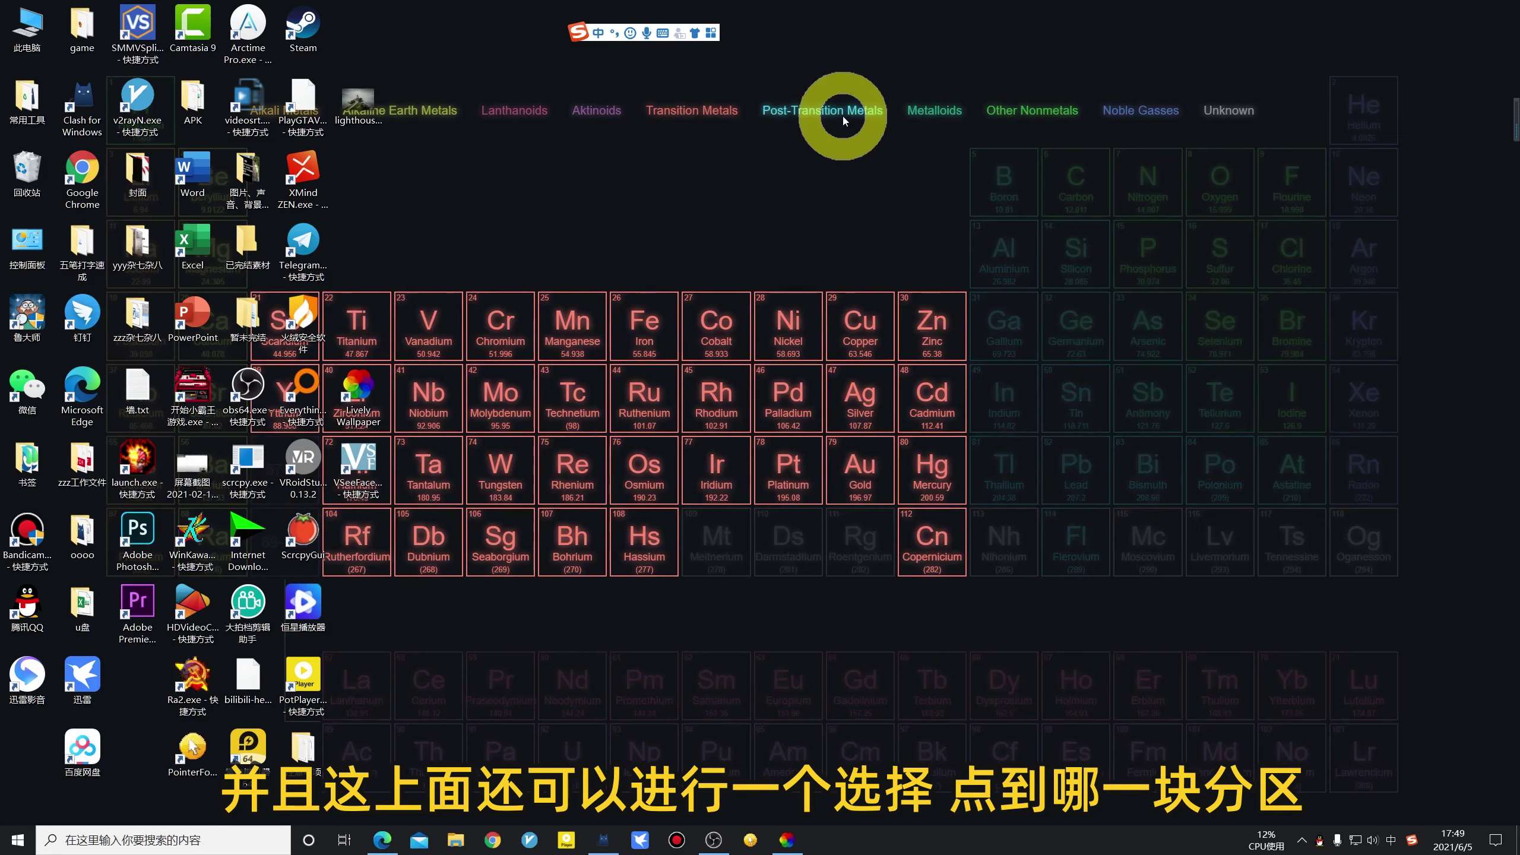
left_click(844, 117)
left_click(934, 114)
left_click(1035, 114)
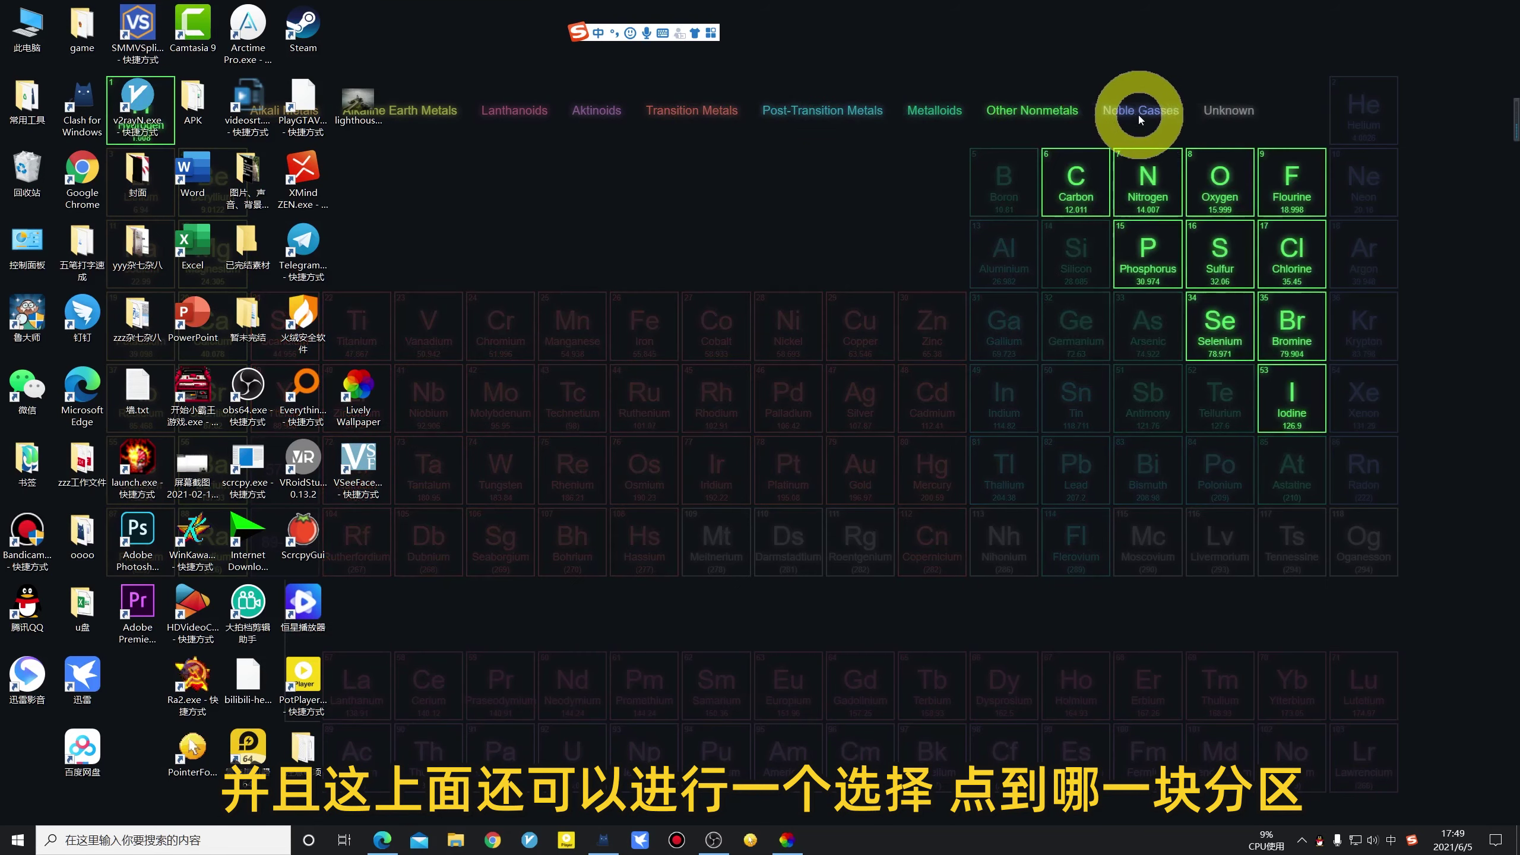
left_click(628, 125)
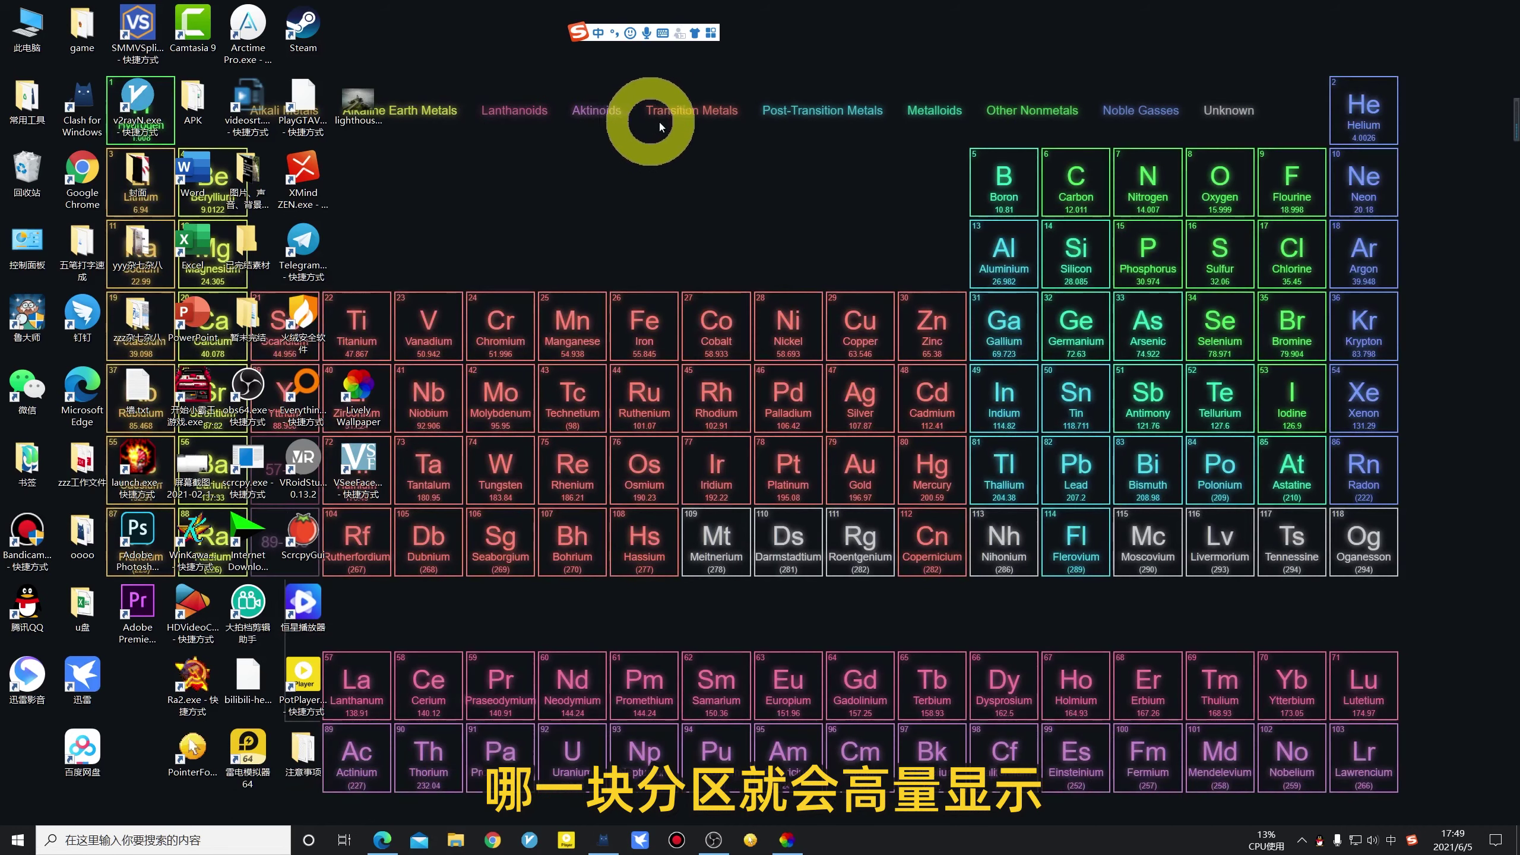
left_click(816, 114)
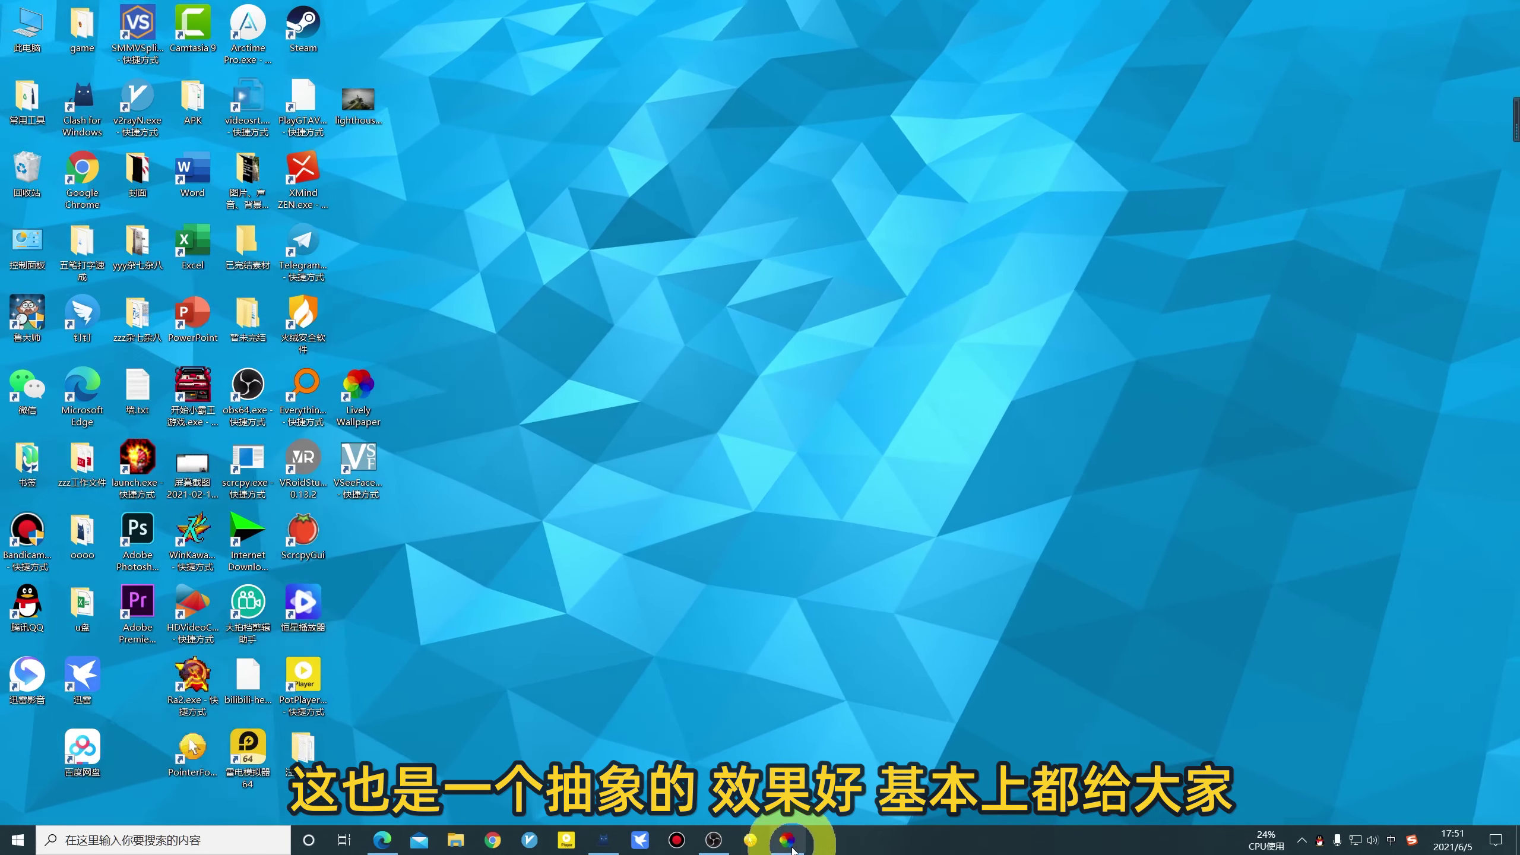
- Import the lighthouse-6278951_1920.jpg picture from the desktop folder into Lively as a new wallpaper
left_click(787, 841)
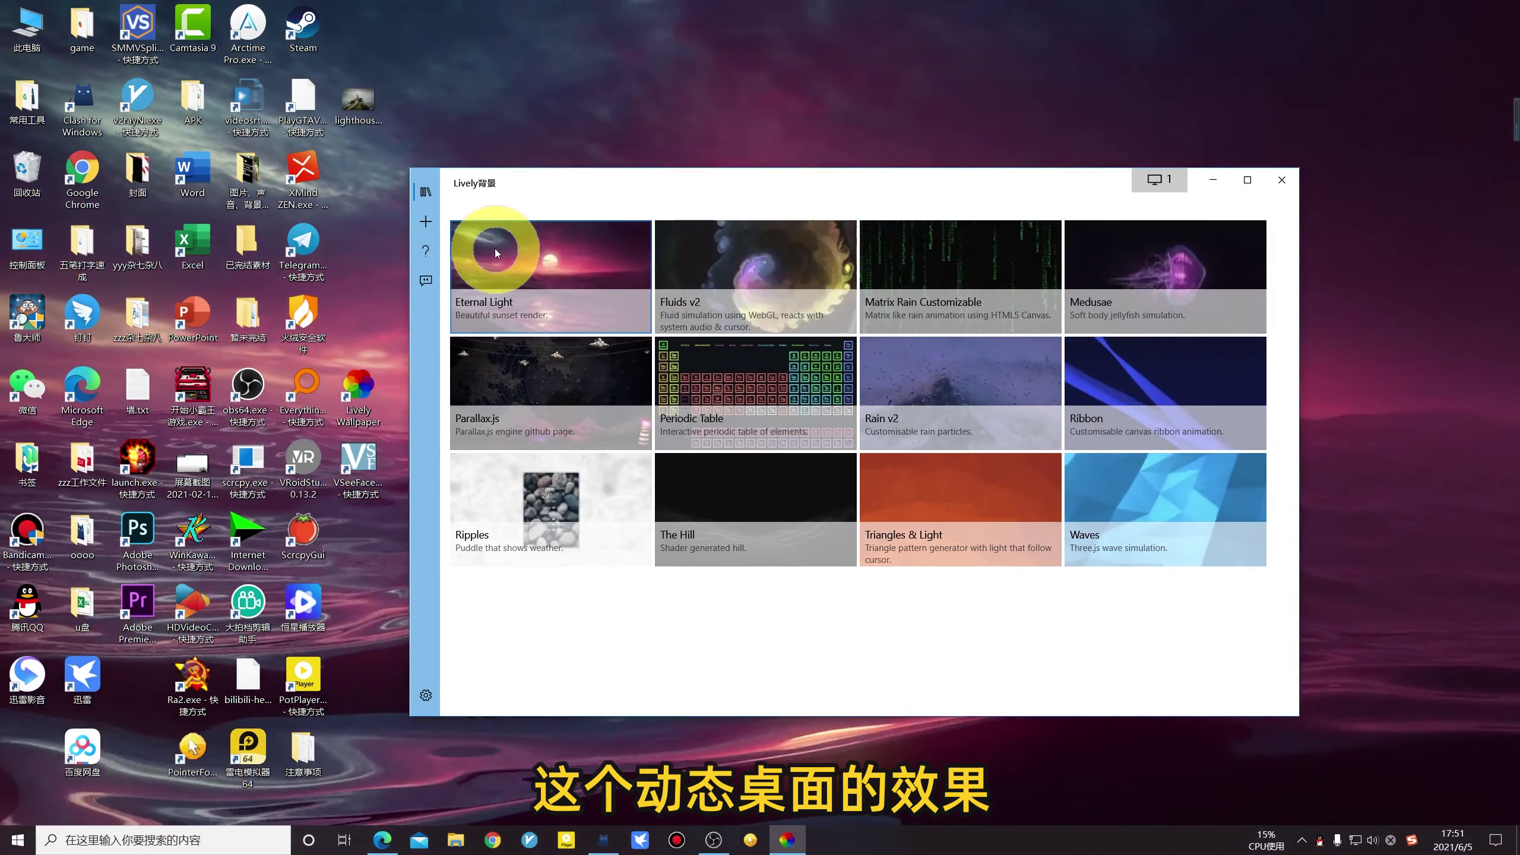
left_click(425, 221)
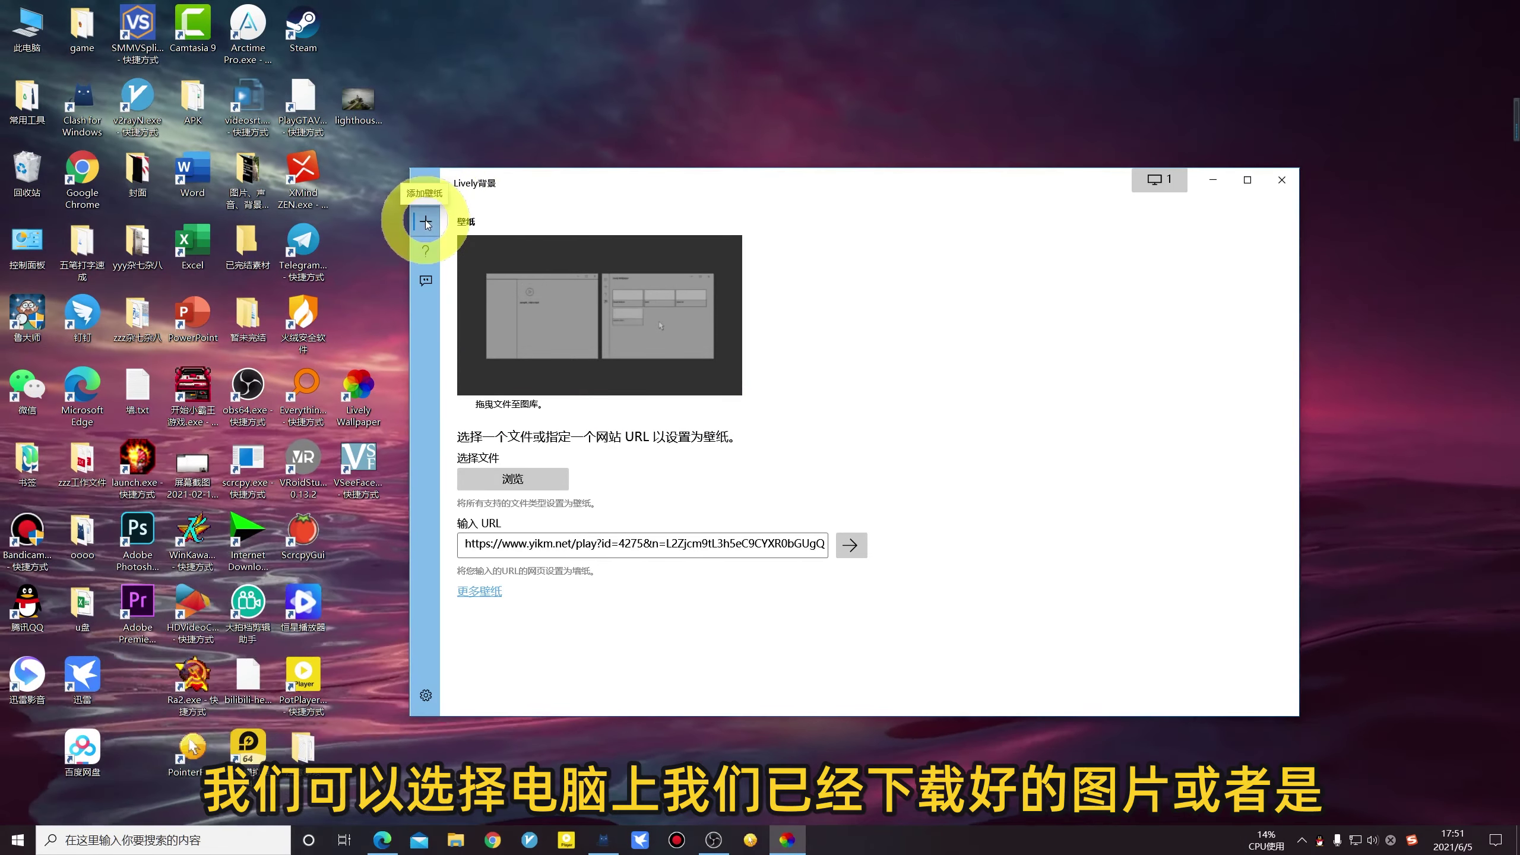
left_click(526, 481)
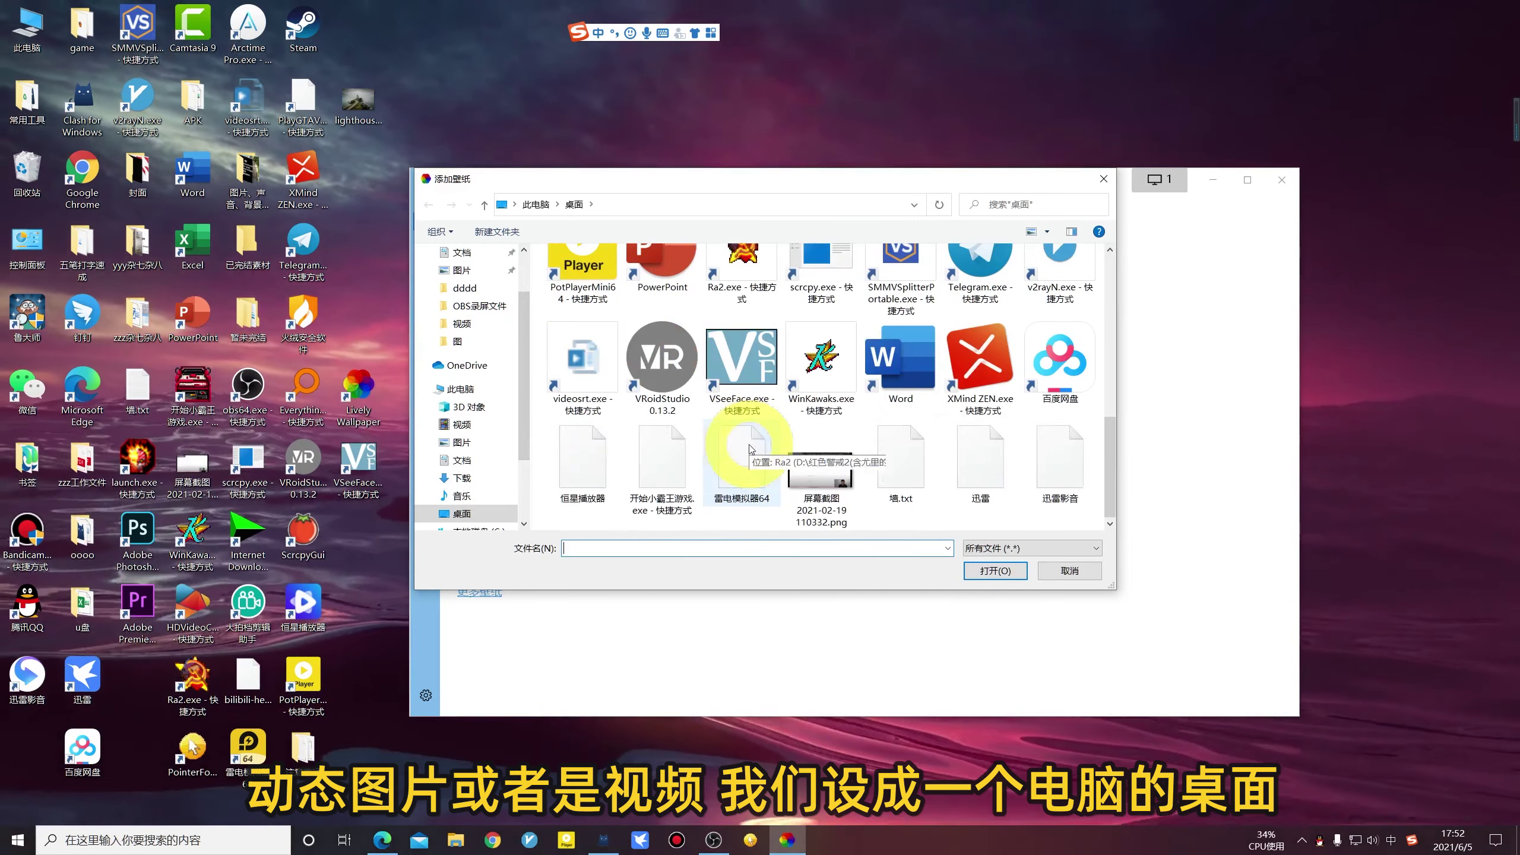
scroll(763, 448, "up", 4)
scroll(772, 378, "down", 1)
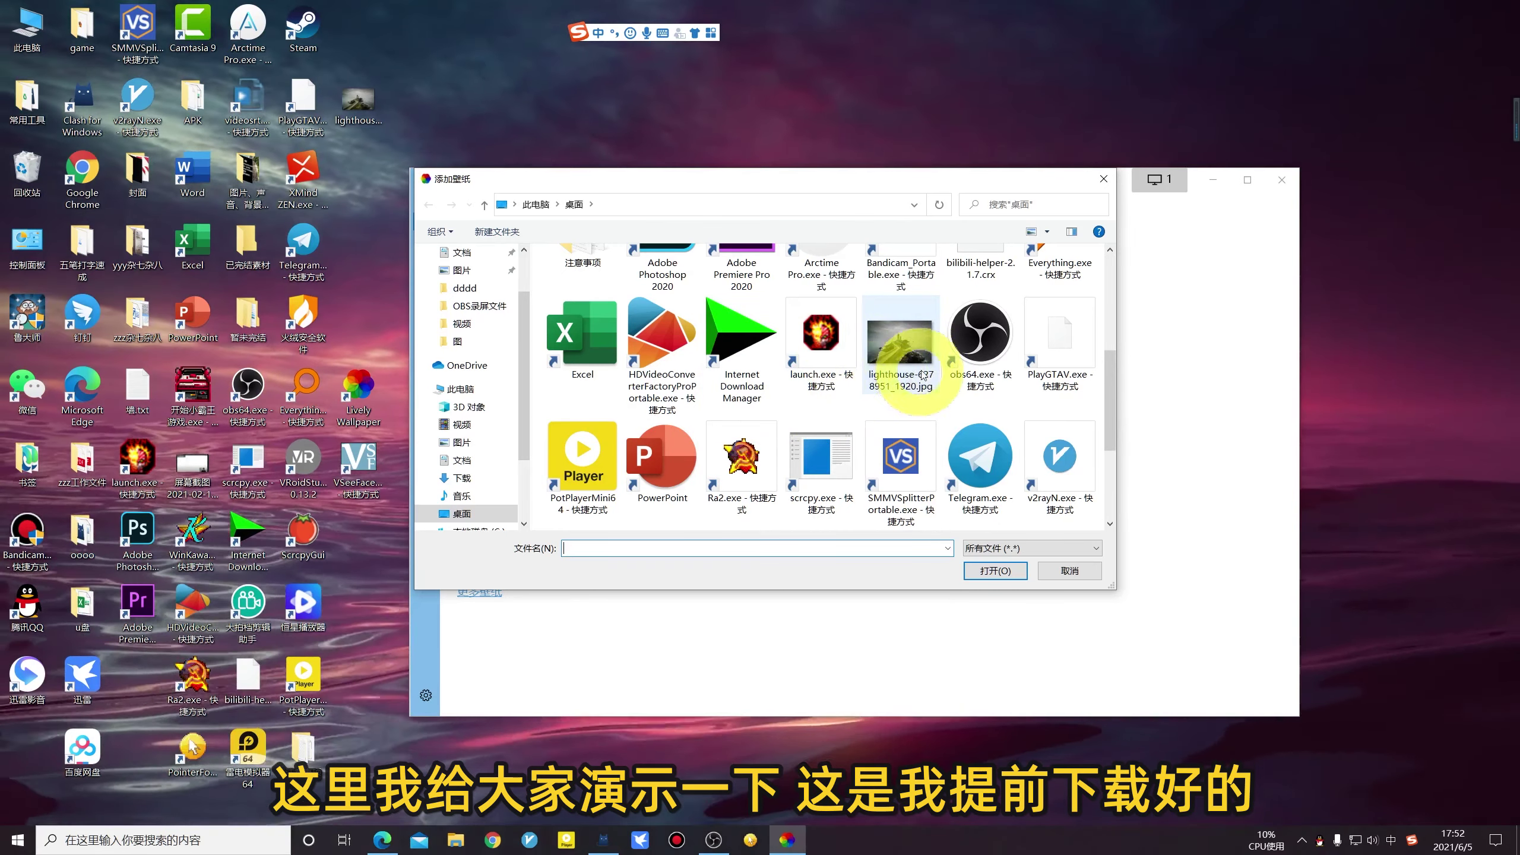
left_click(998, 571)
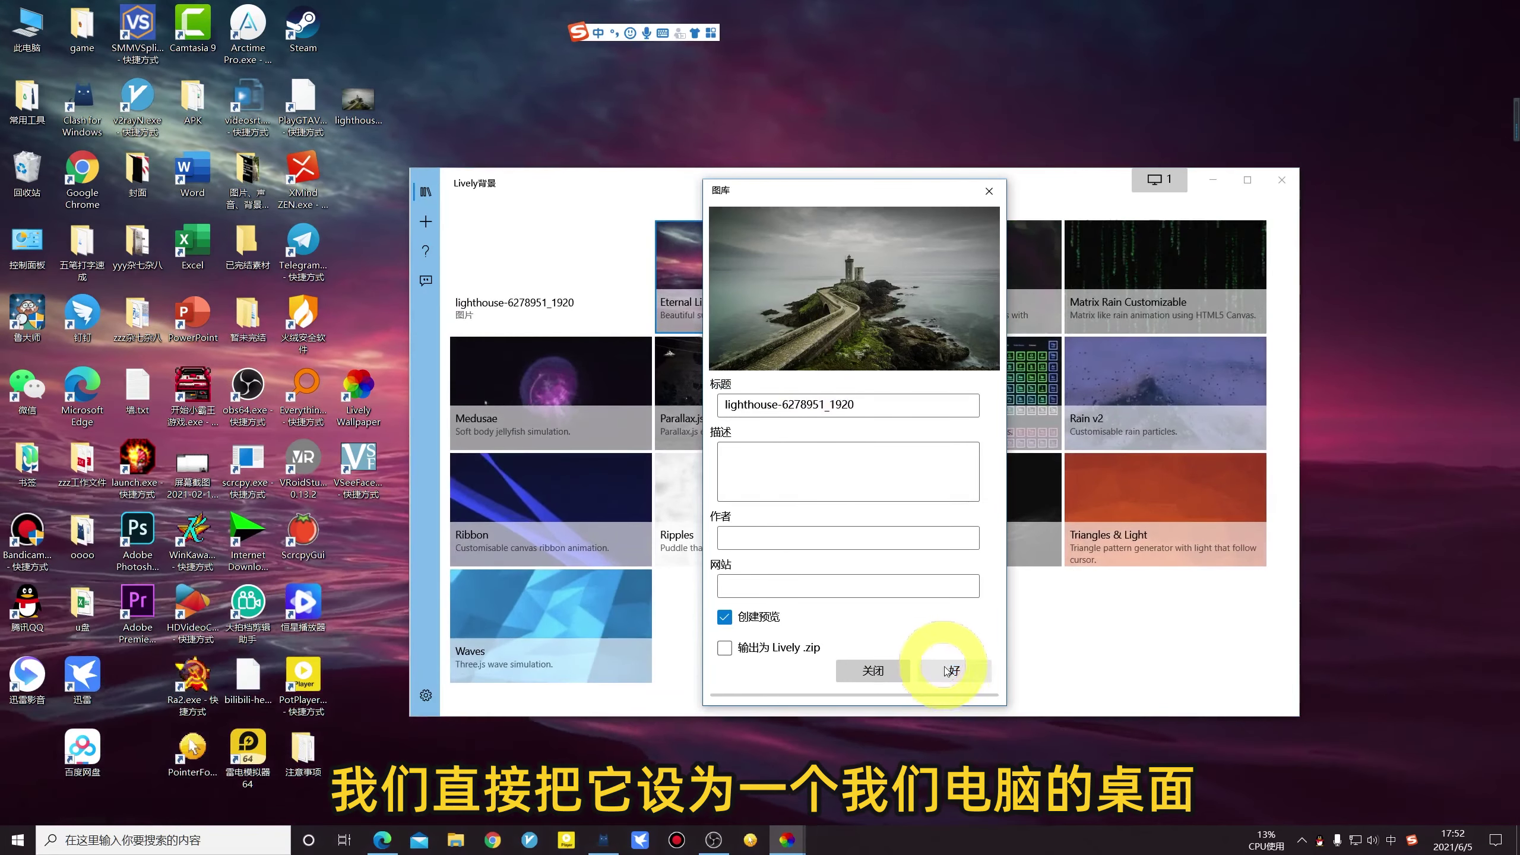
- Accept the lighthouse wallpaper with its description, author and website left empty, and show it on the desktop
left_click(775, 456)
left_click(776, 534)
left_click(777, 585)
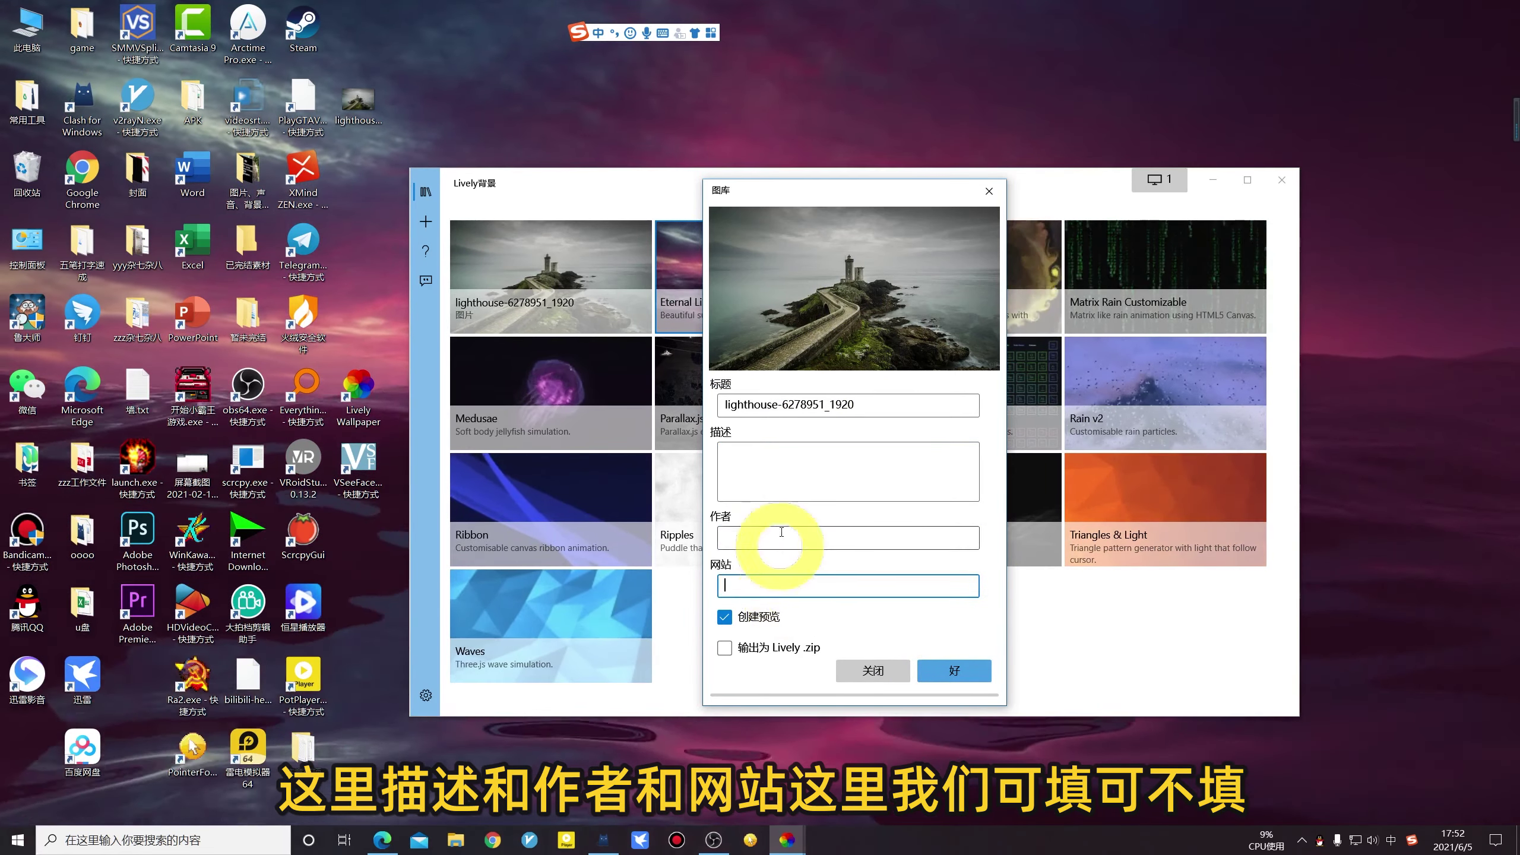
left_click(780, 469)
left_click(780, 533)
left_click(954, 671)
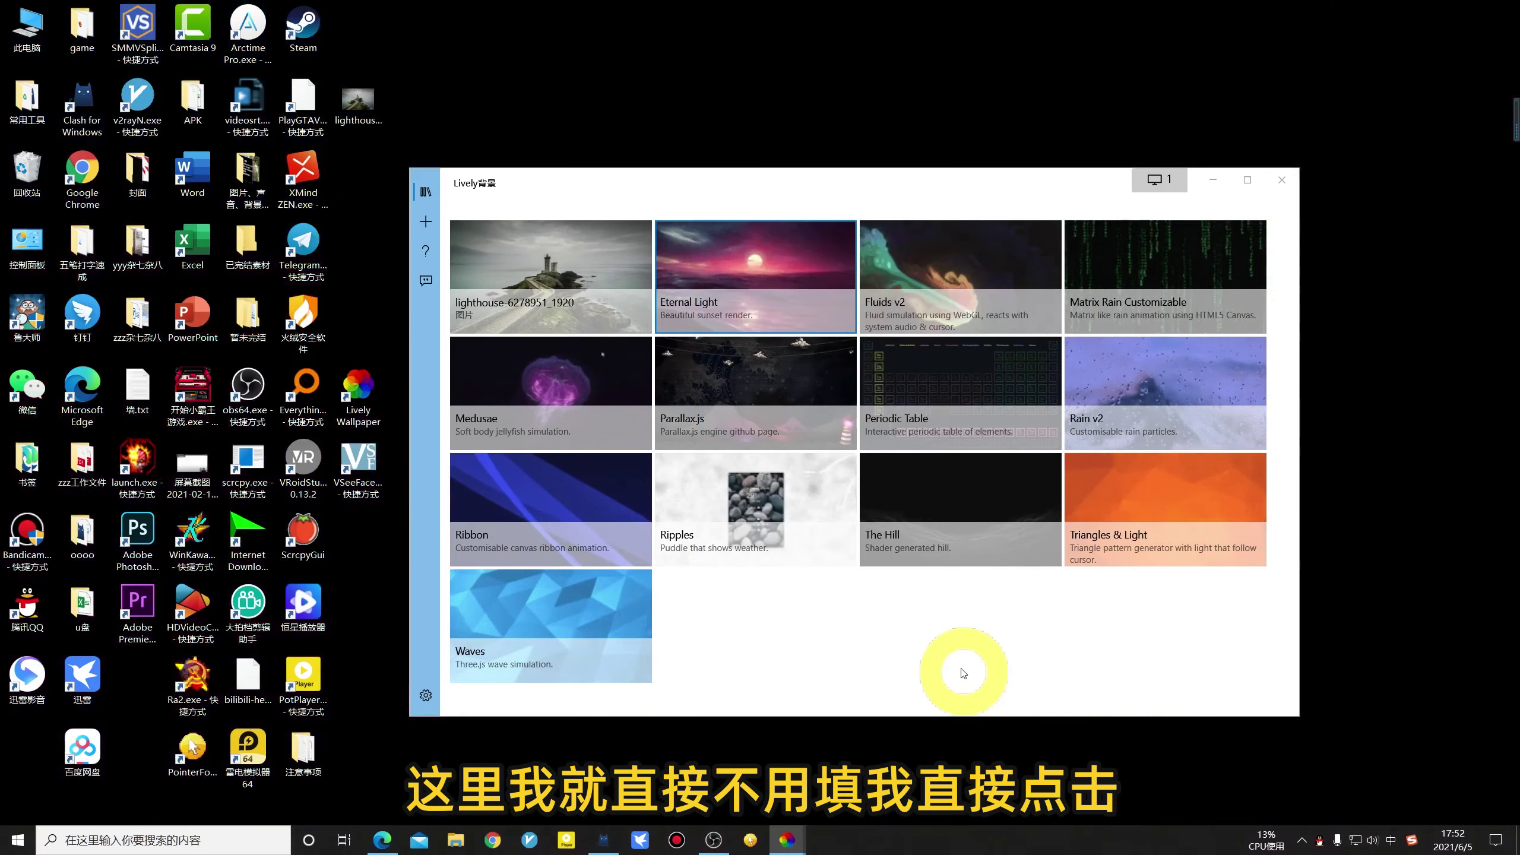
left_click(1279, 176)
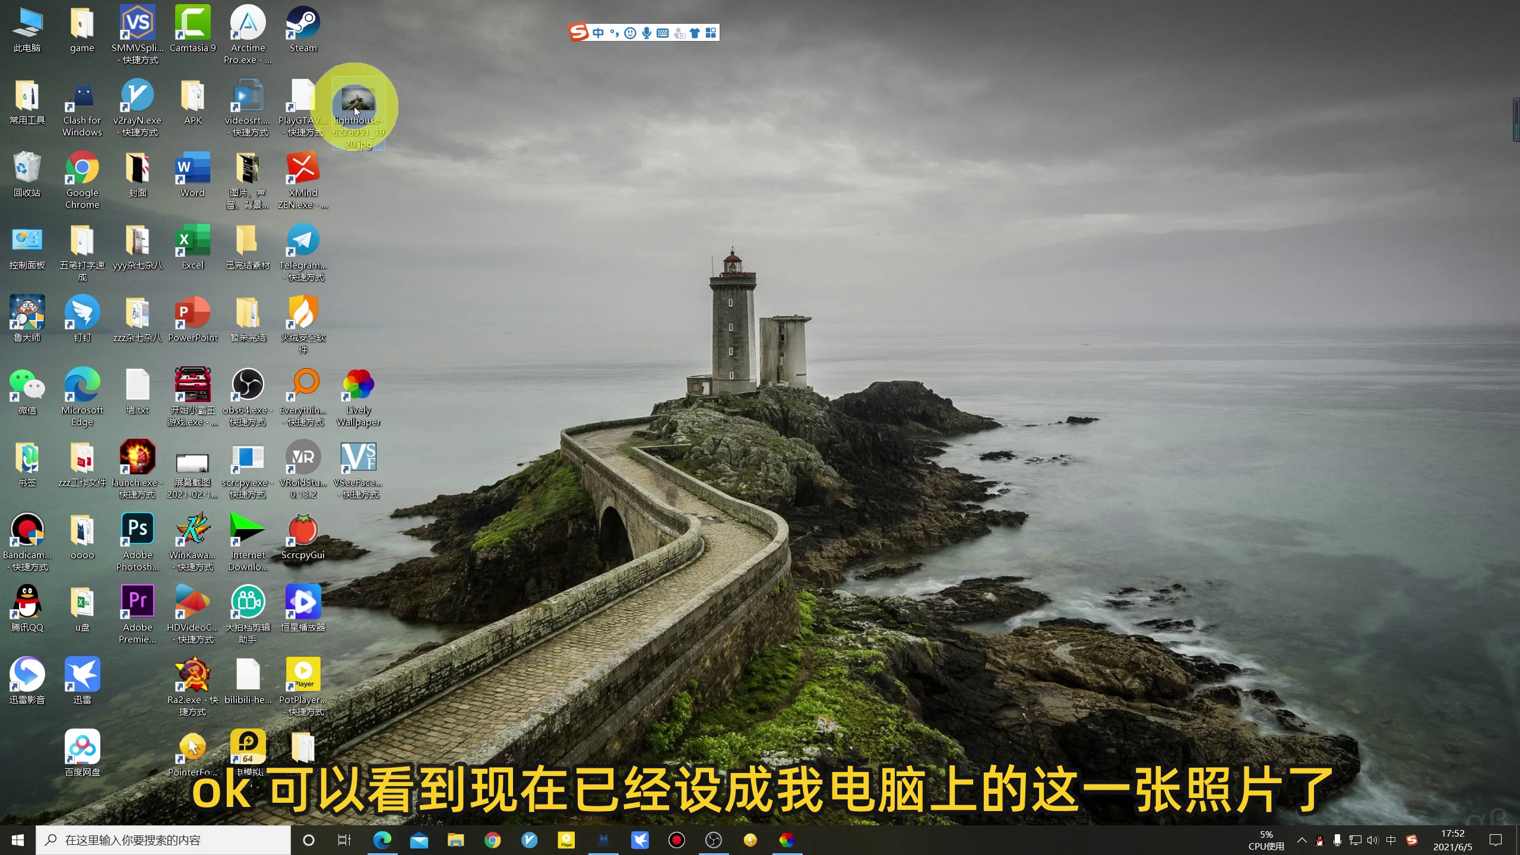
left_click(373, 142)
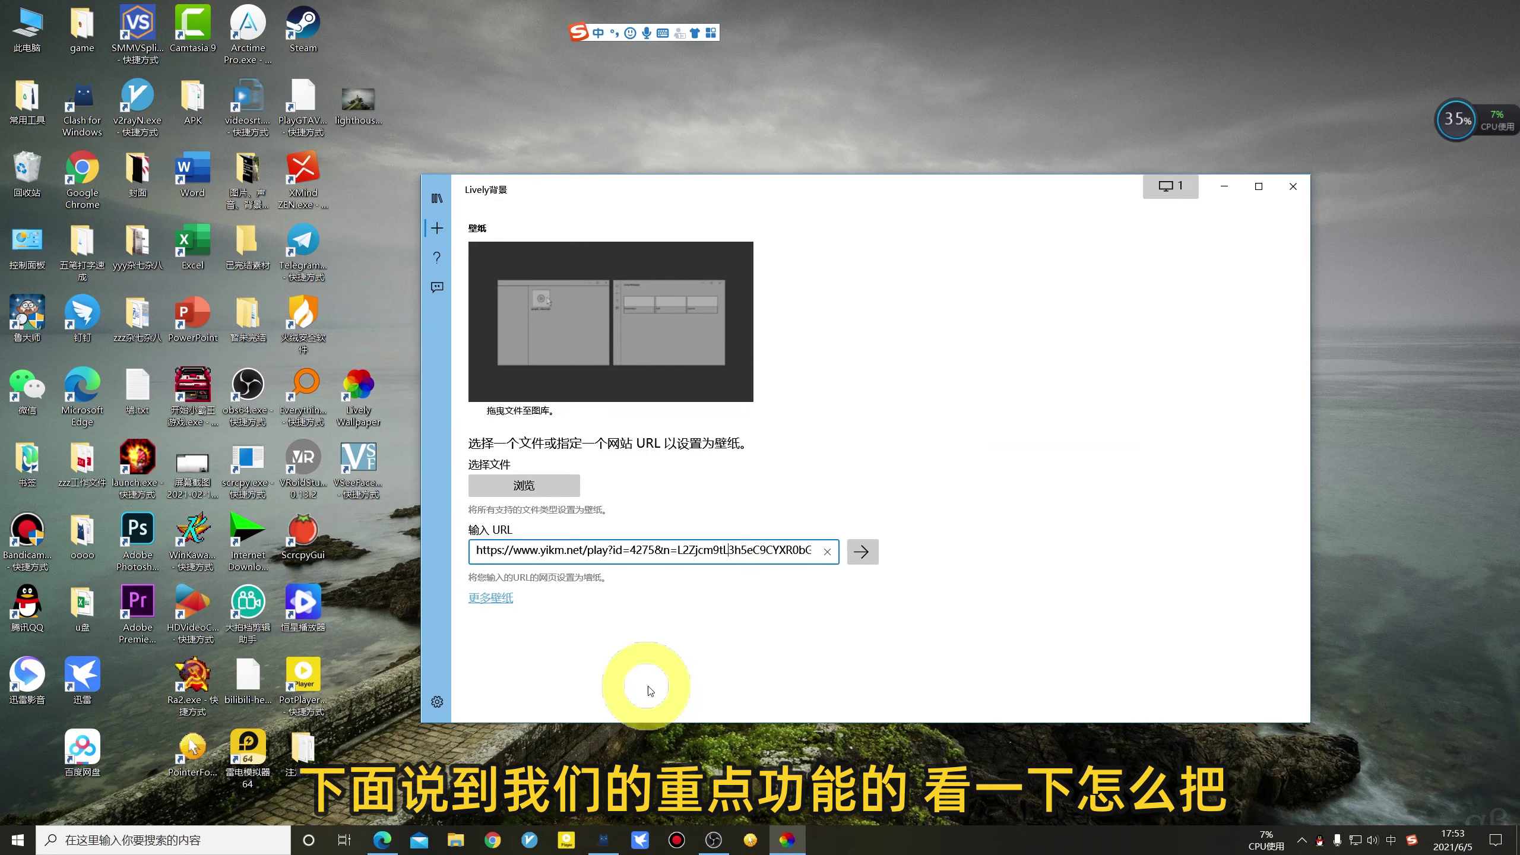
- Switch to Microsoft Edge and play the dance video on the open bilibili page
left_click(381, 840)
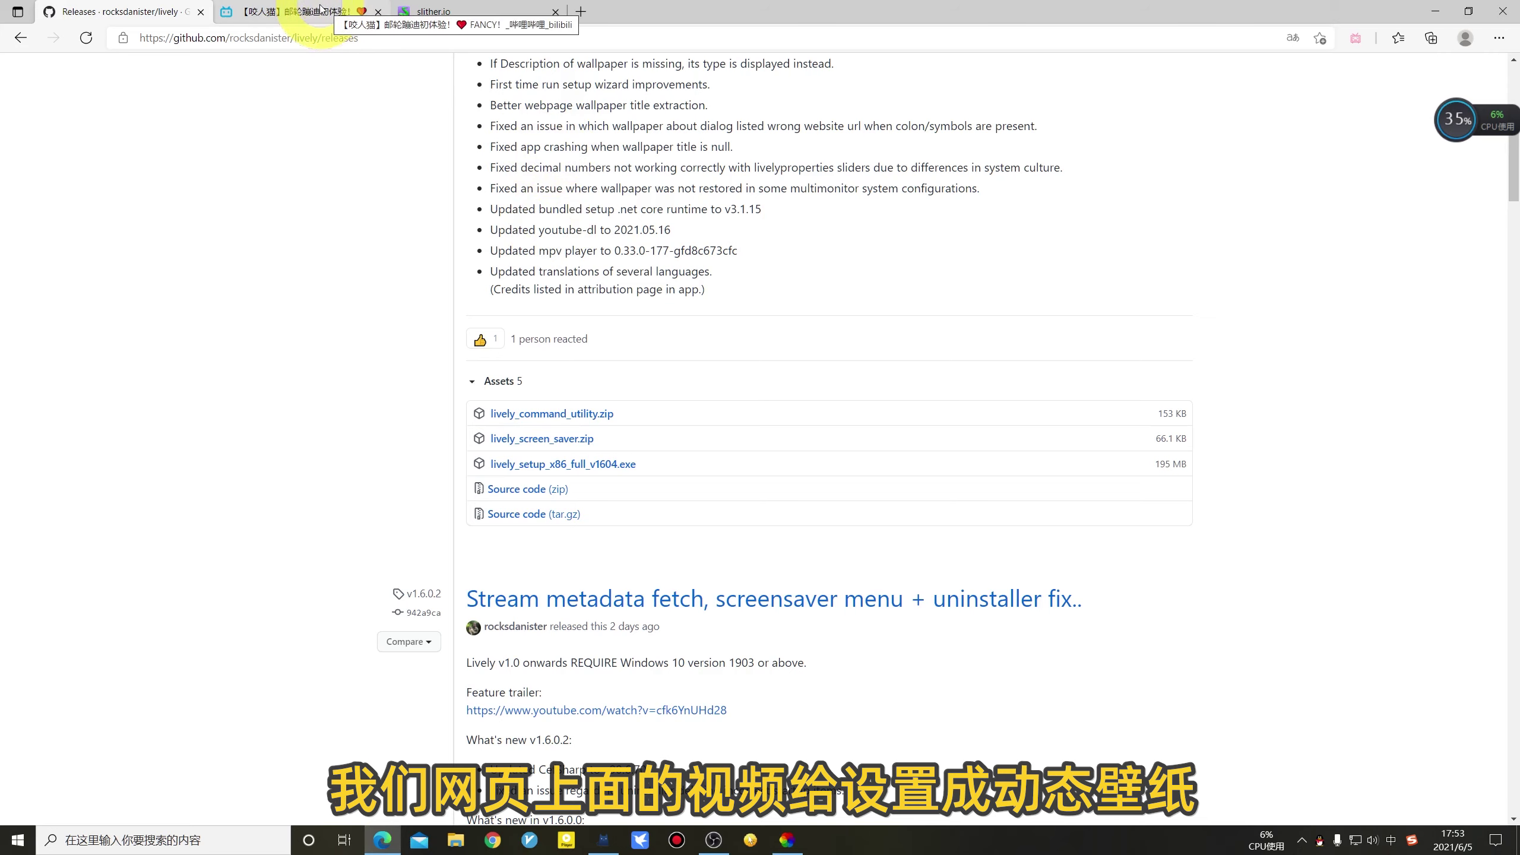
left_click(299, 9)
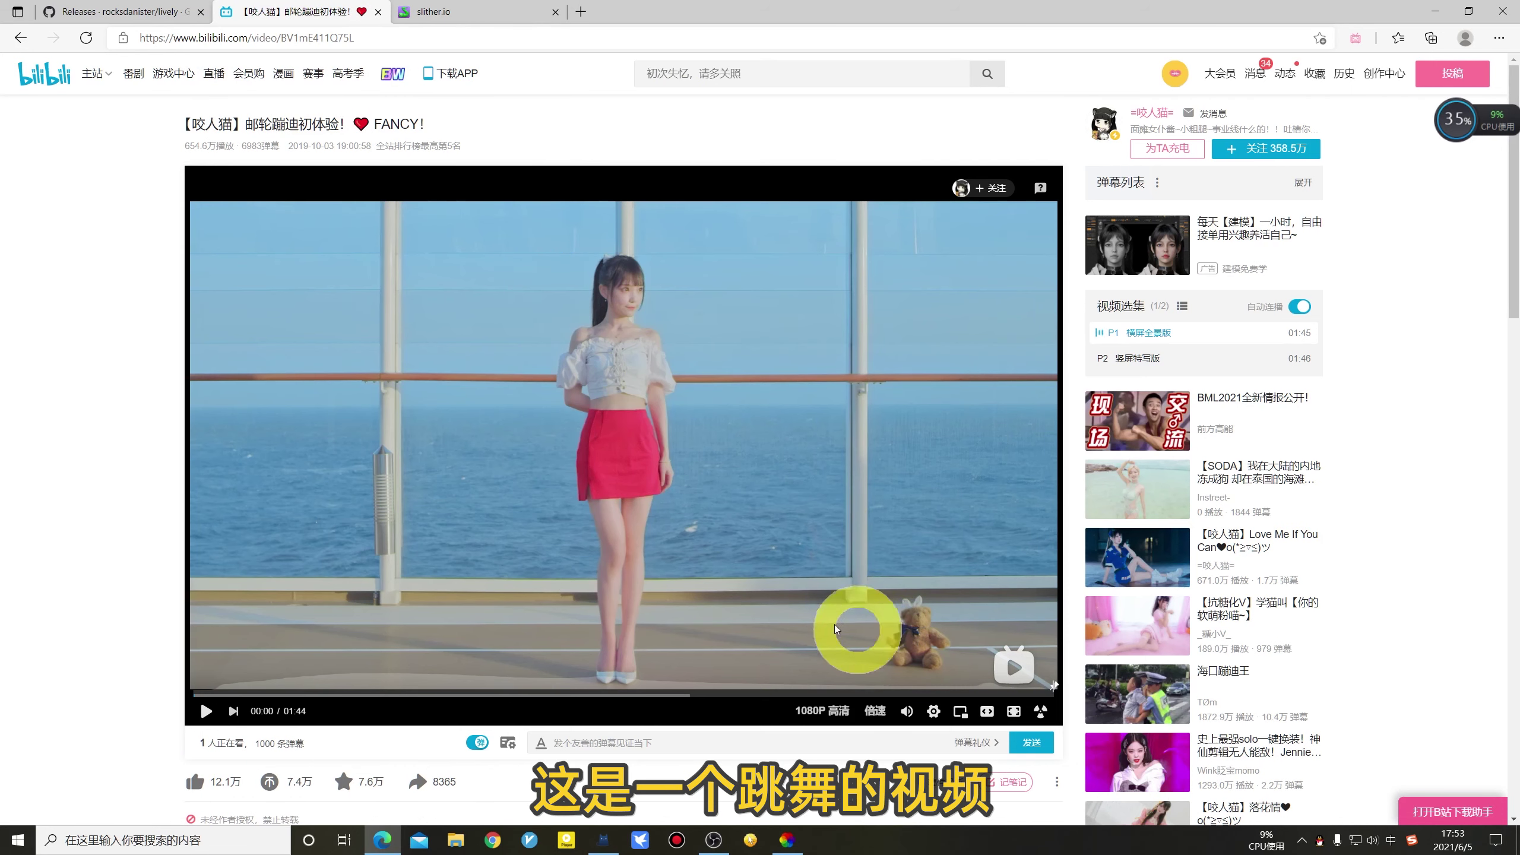
left_click(1021, 683)
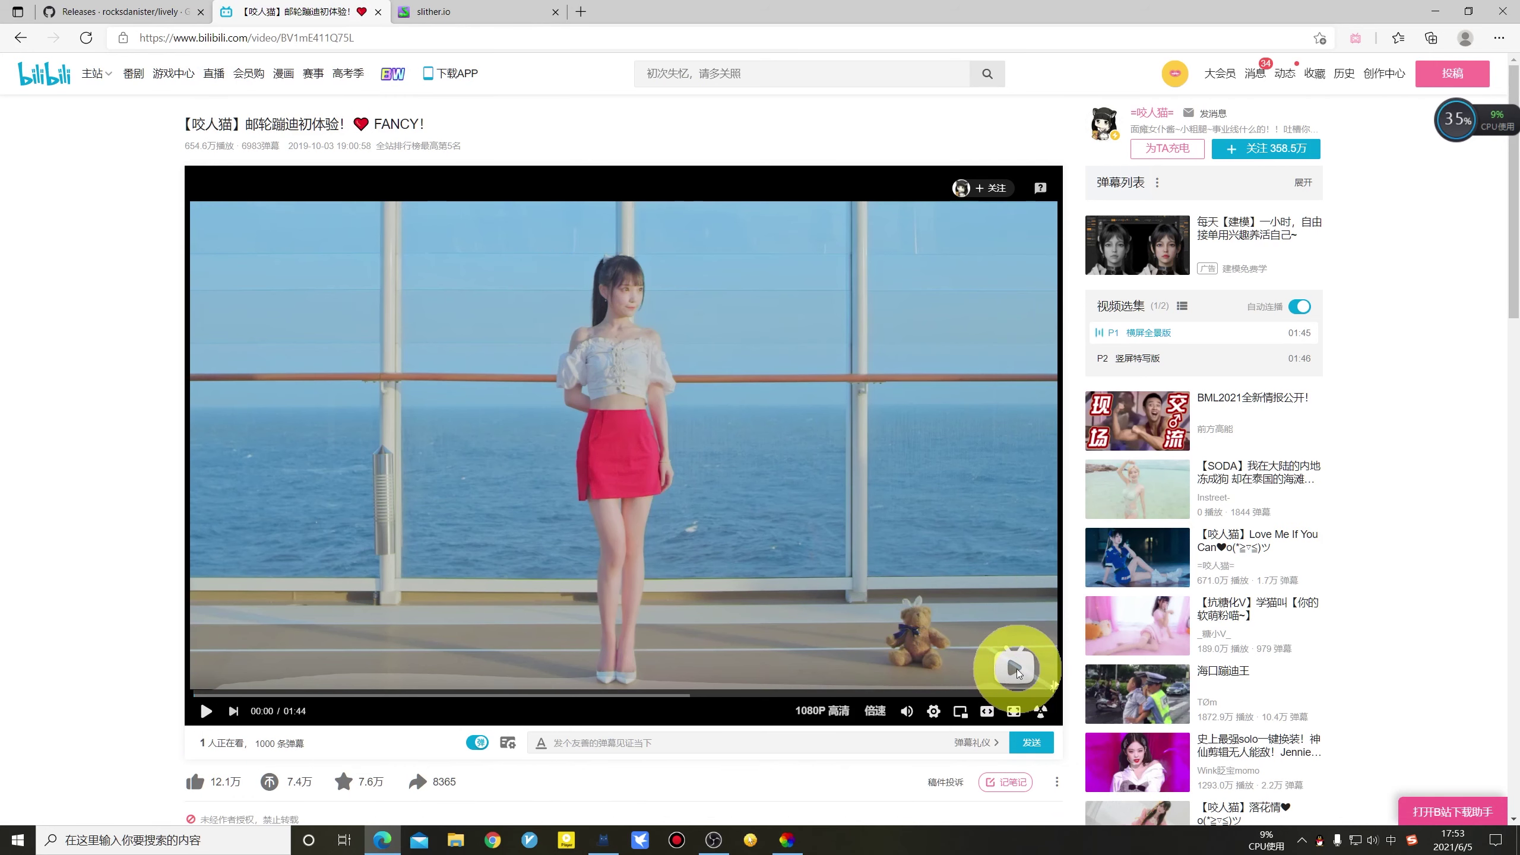
left_click(849, 591)
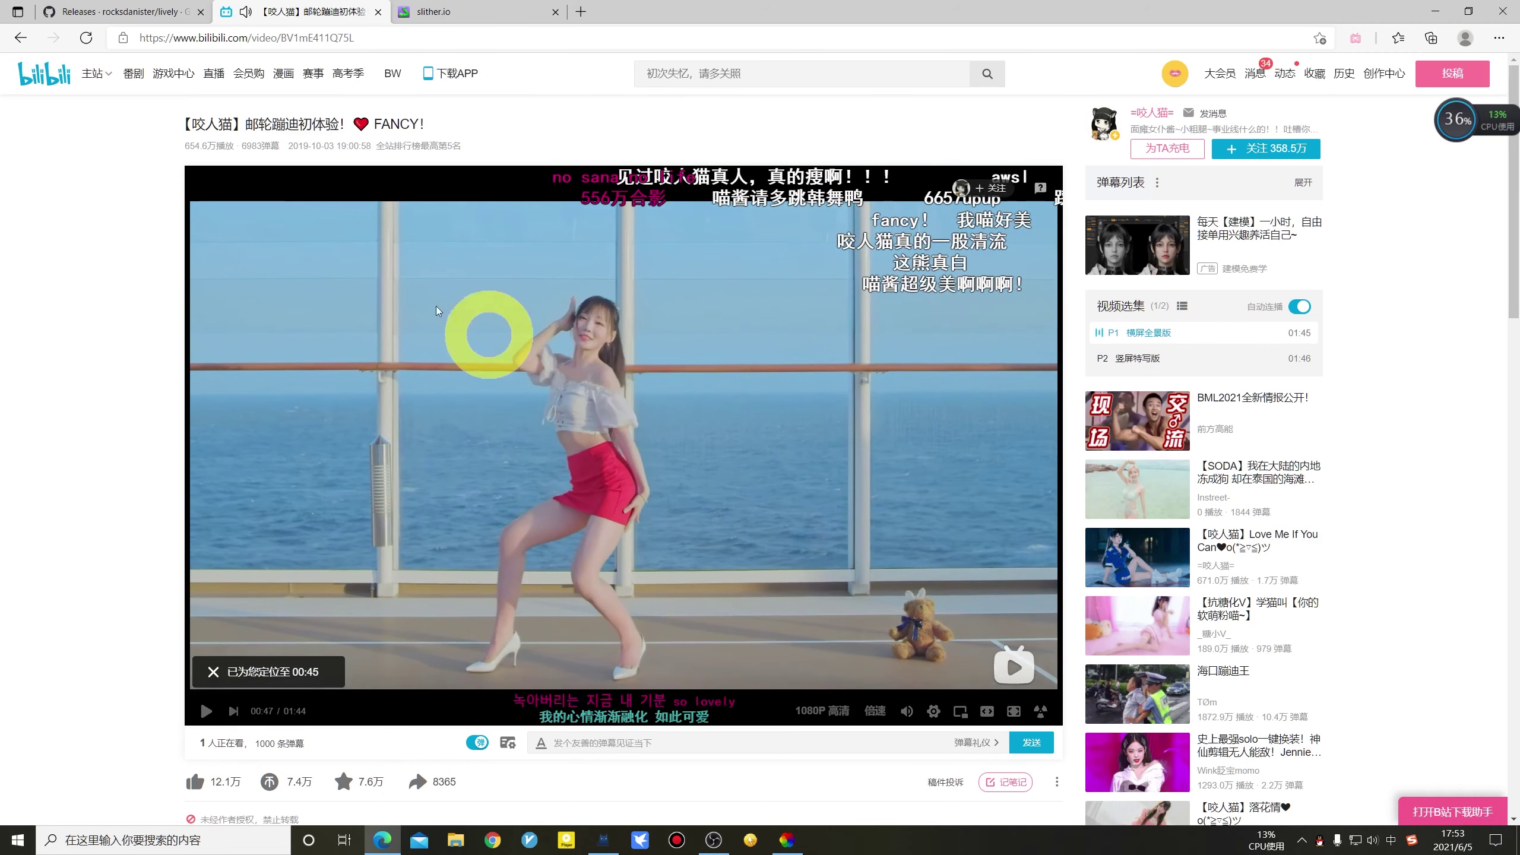
- Copy the web address of the bilibili video page
left_click(127, 38)
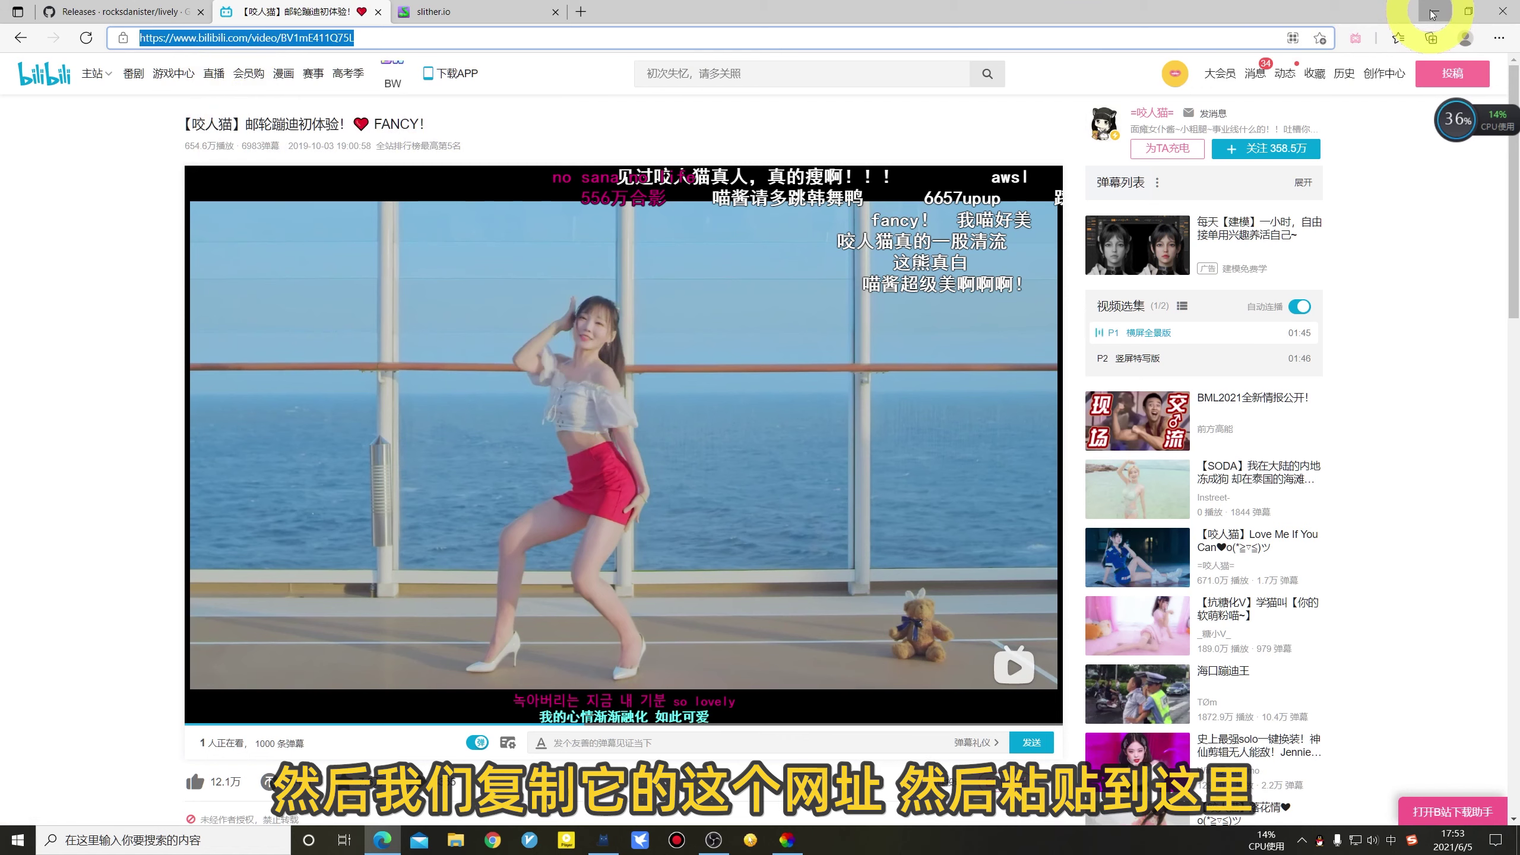
right_click(340, 41)
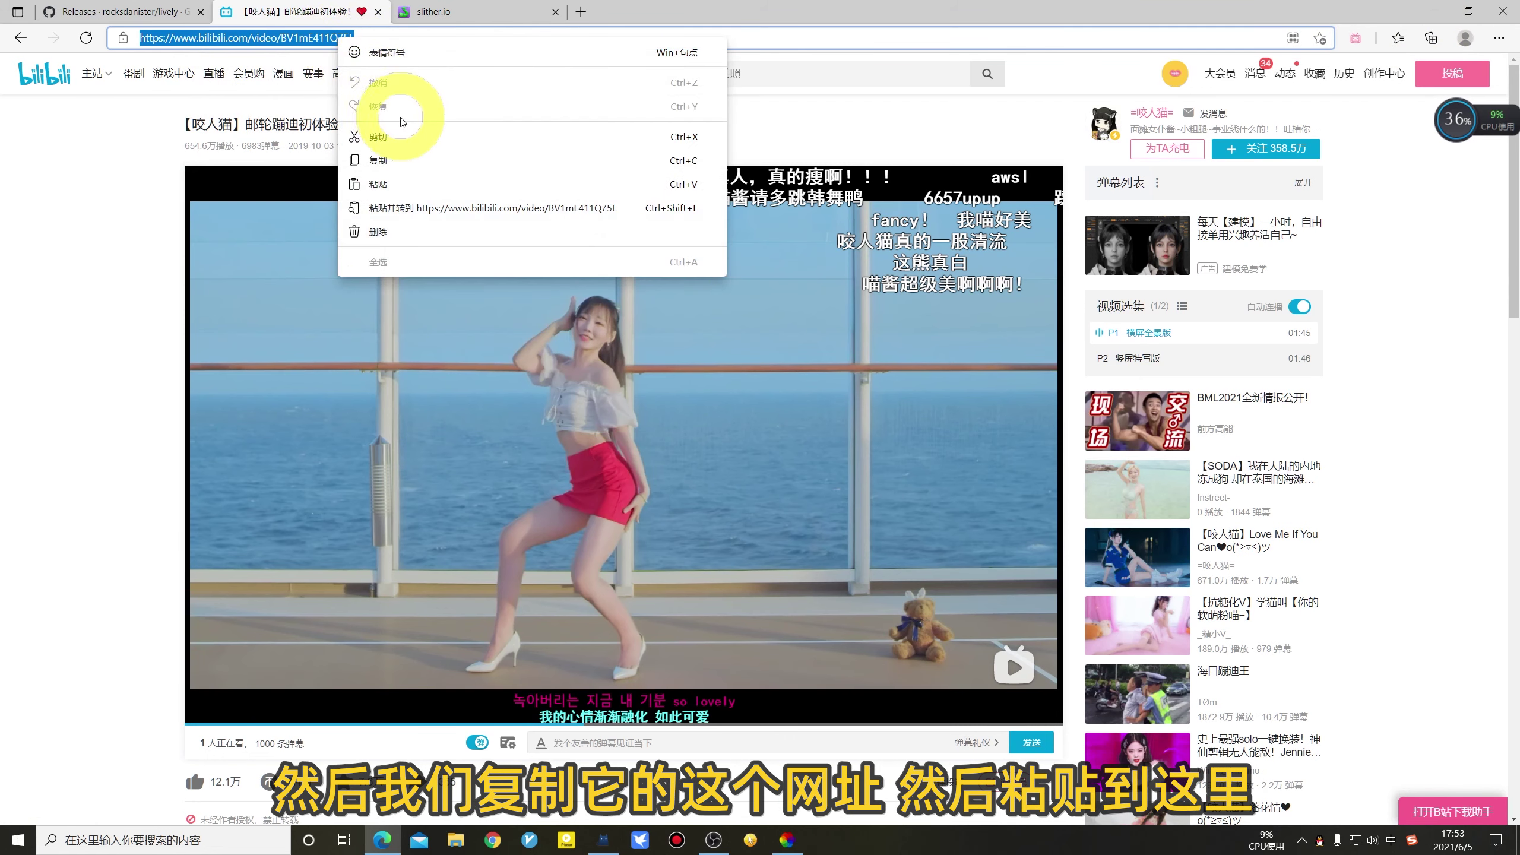
left_click(395, 165)
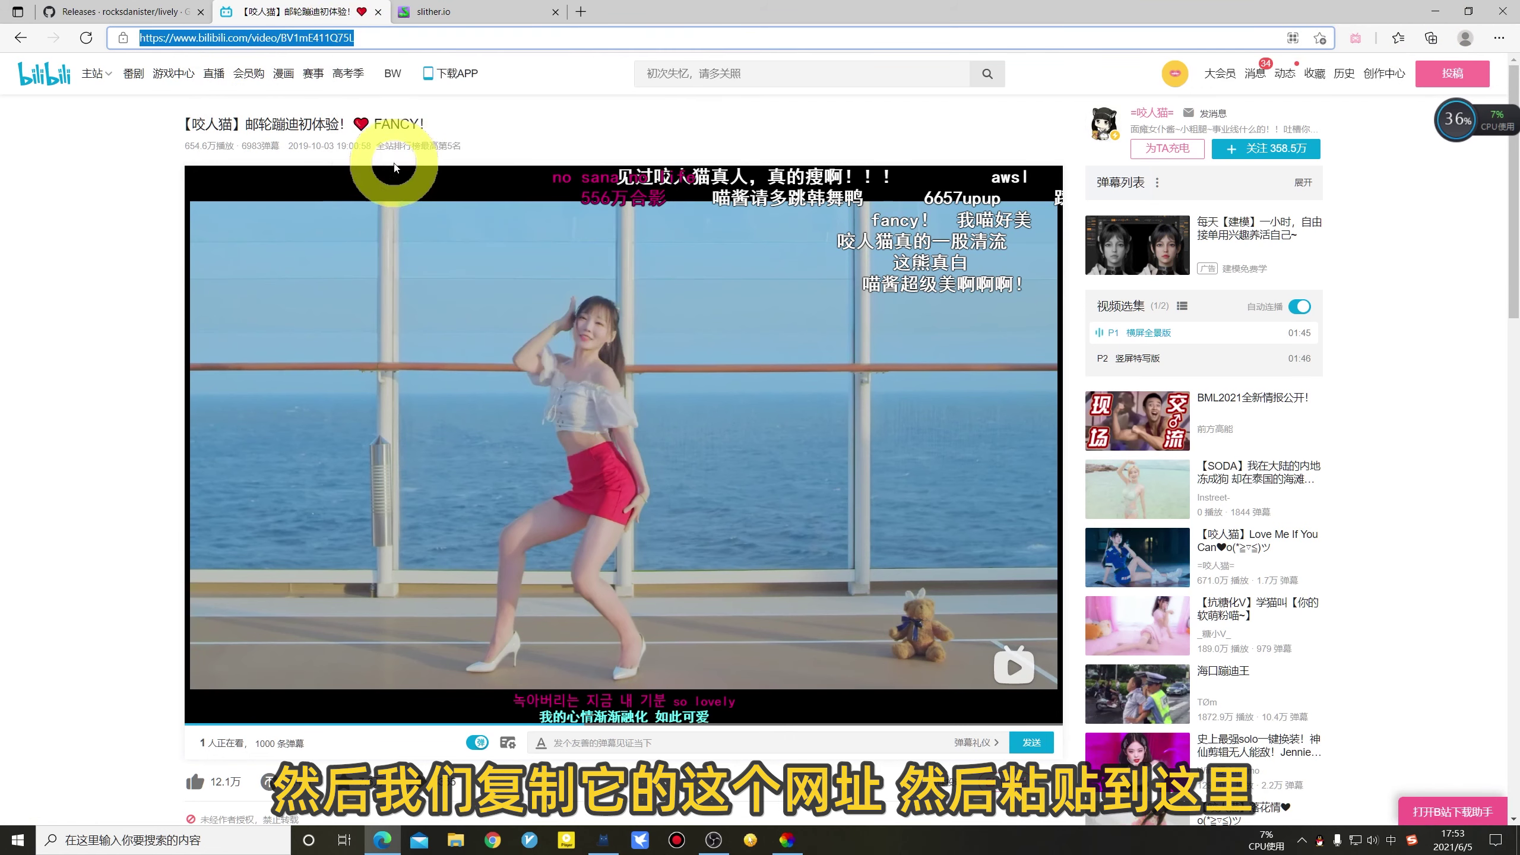
left_click(1432, 13)
left_click(698, 556)
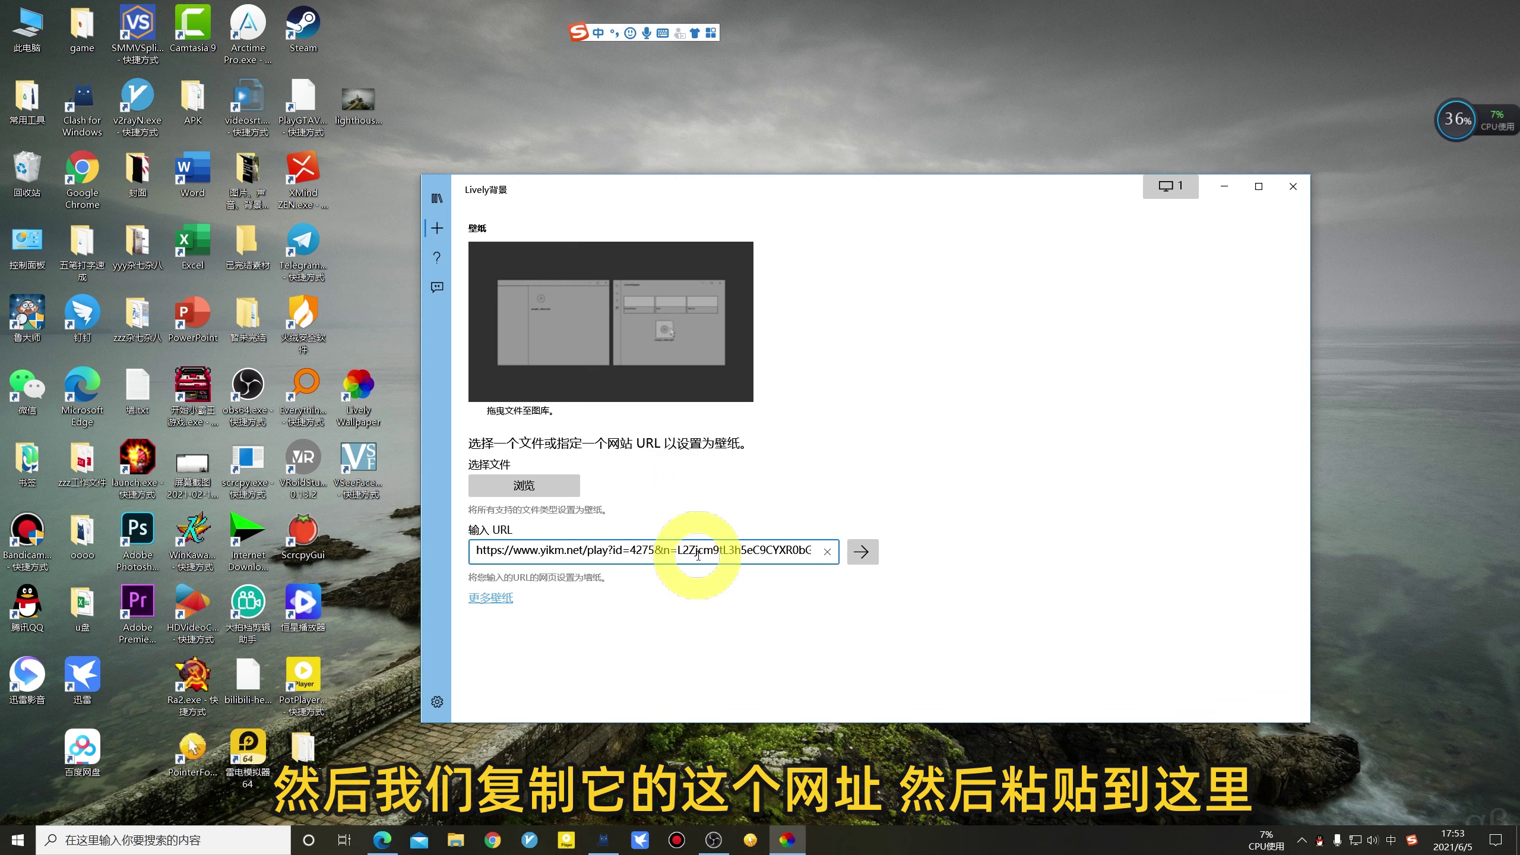
key("ctrl+a")
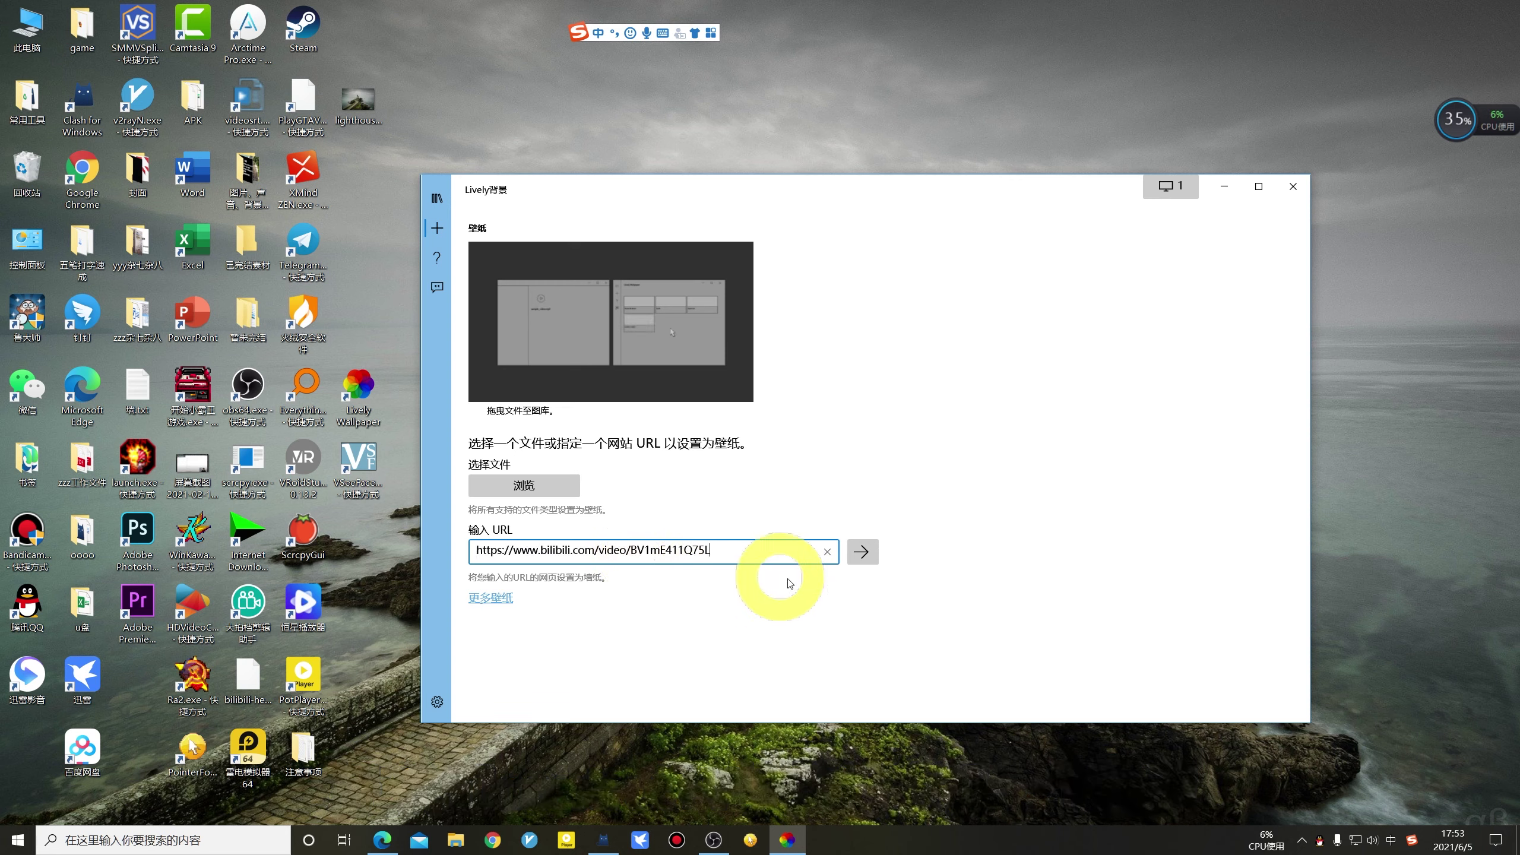
left_click(863, 553)
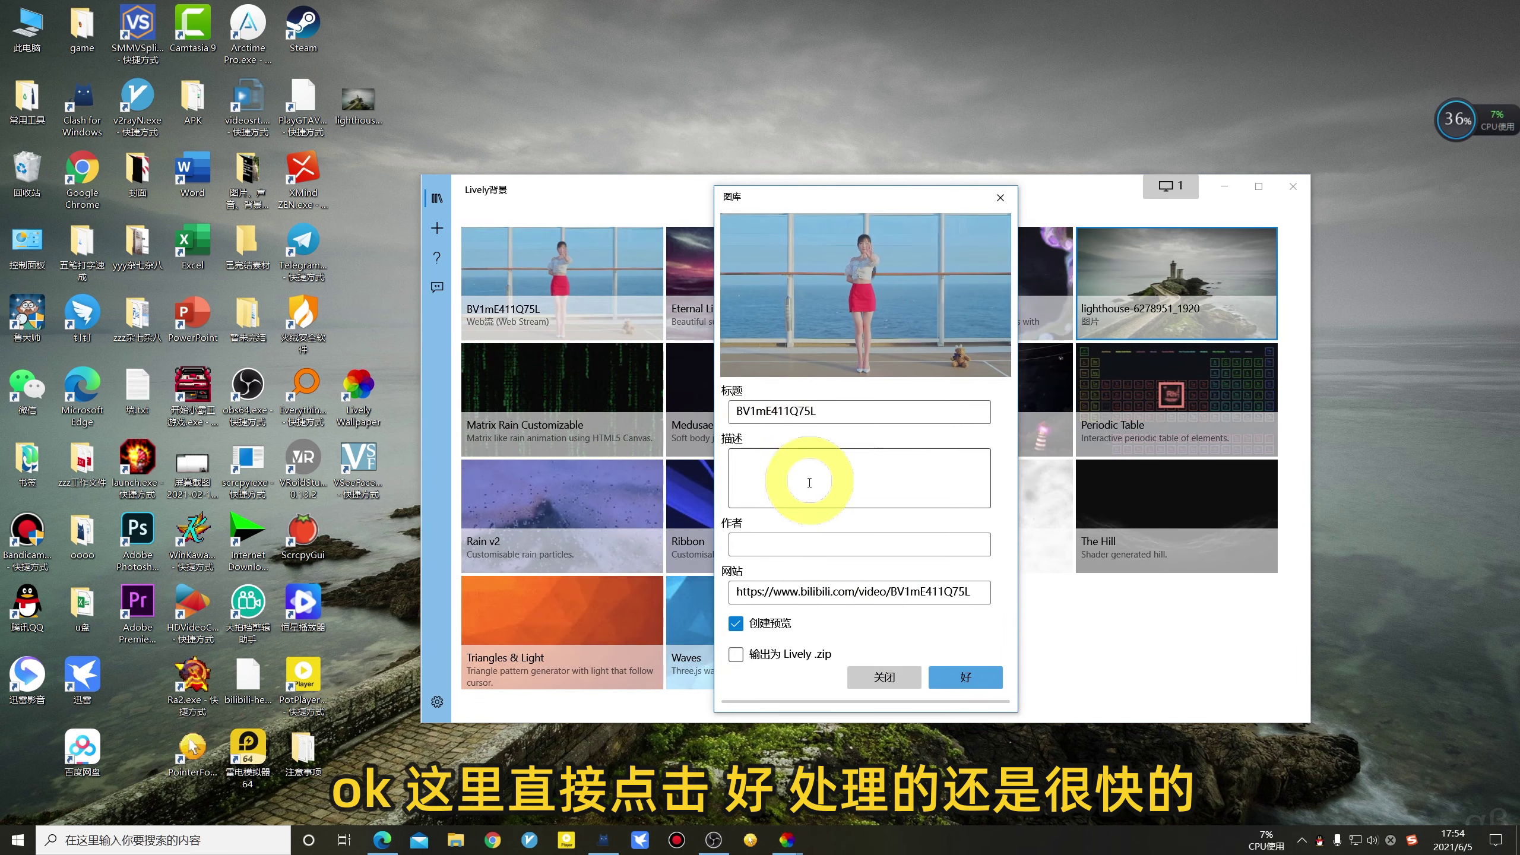
left_click(966, 679)
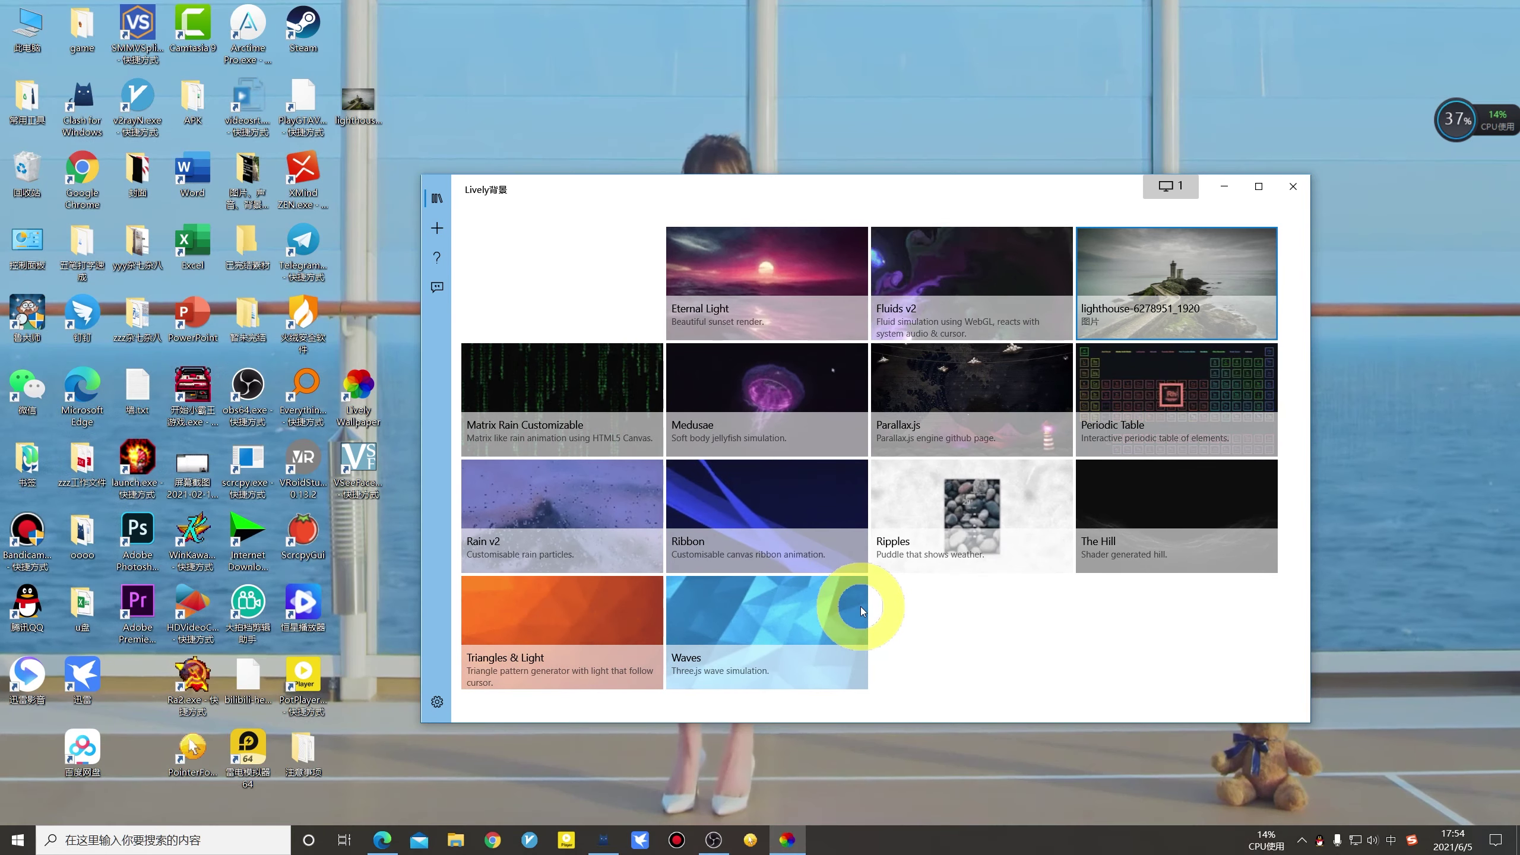
left_click(1222, 190)
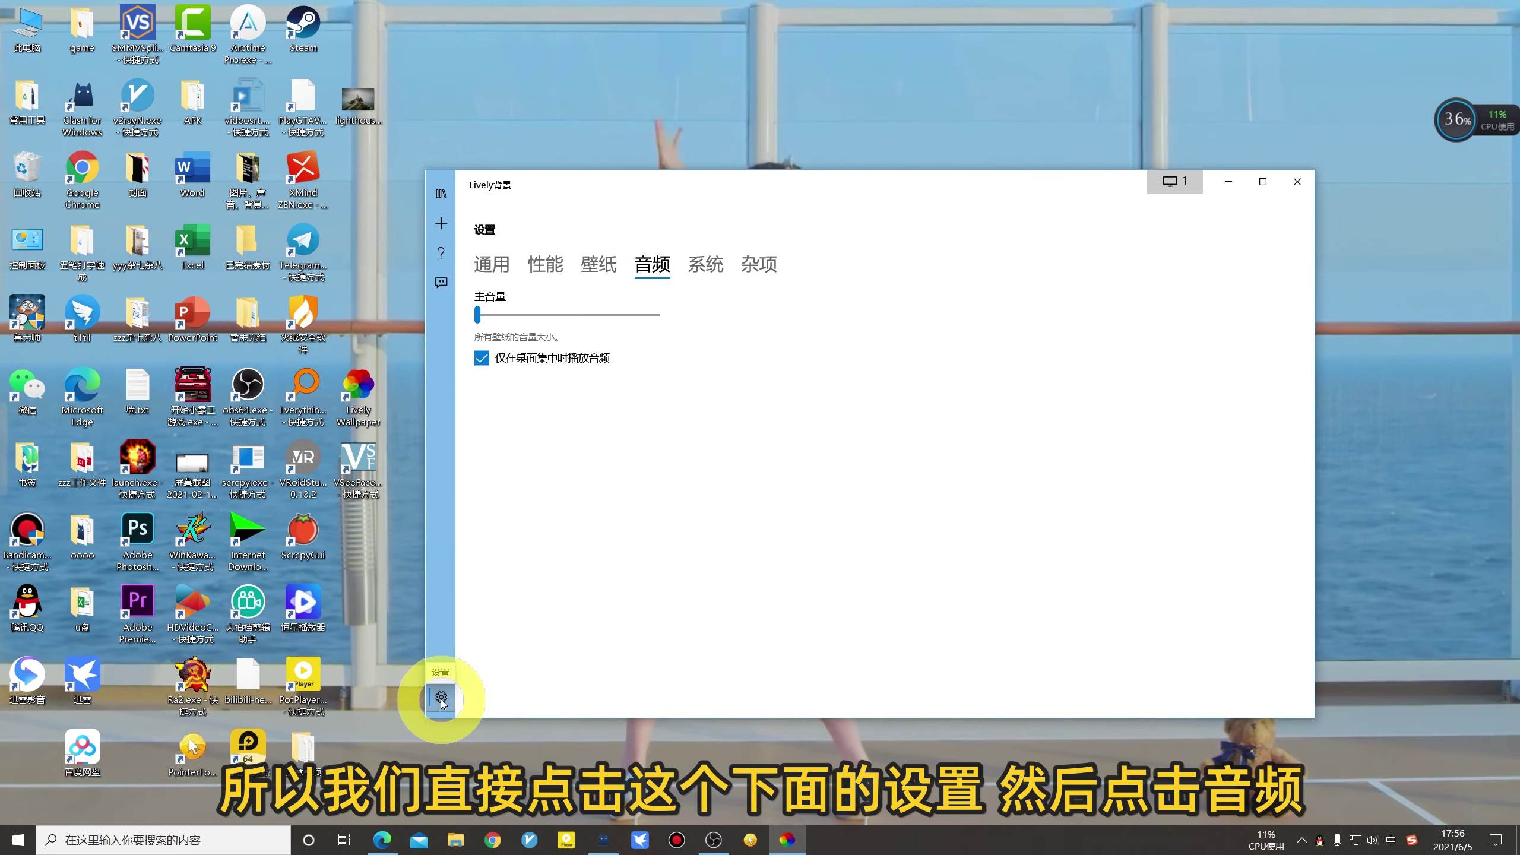
- Set the master volume (主音量) of all wallpapers to zero in Lively's audio settings and return to the desktop
left_click(441, 698)
left_click(649, 271)
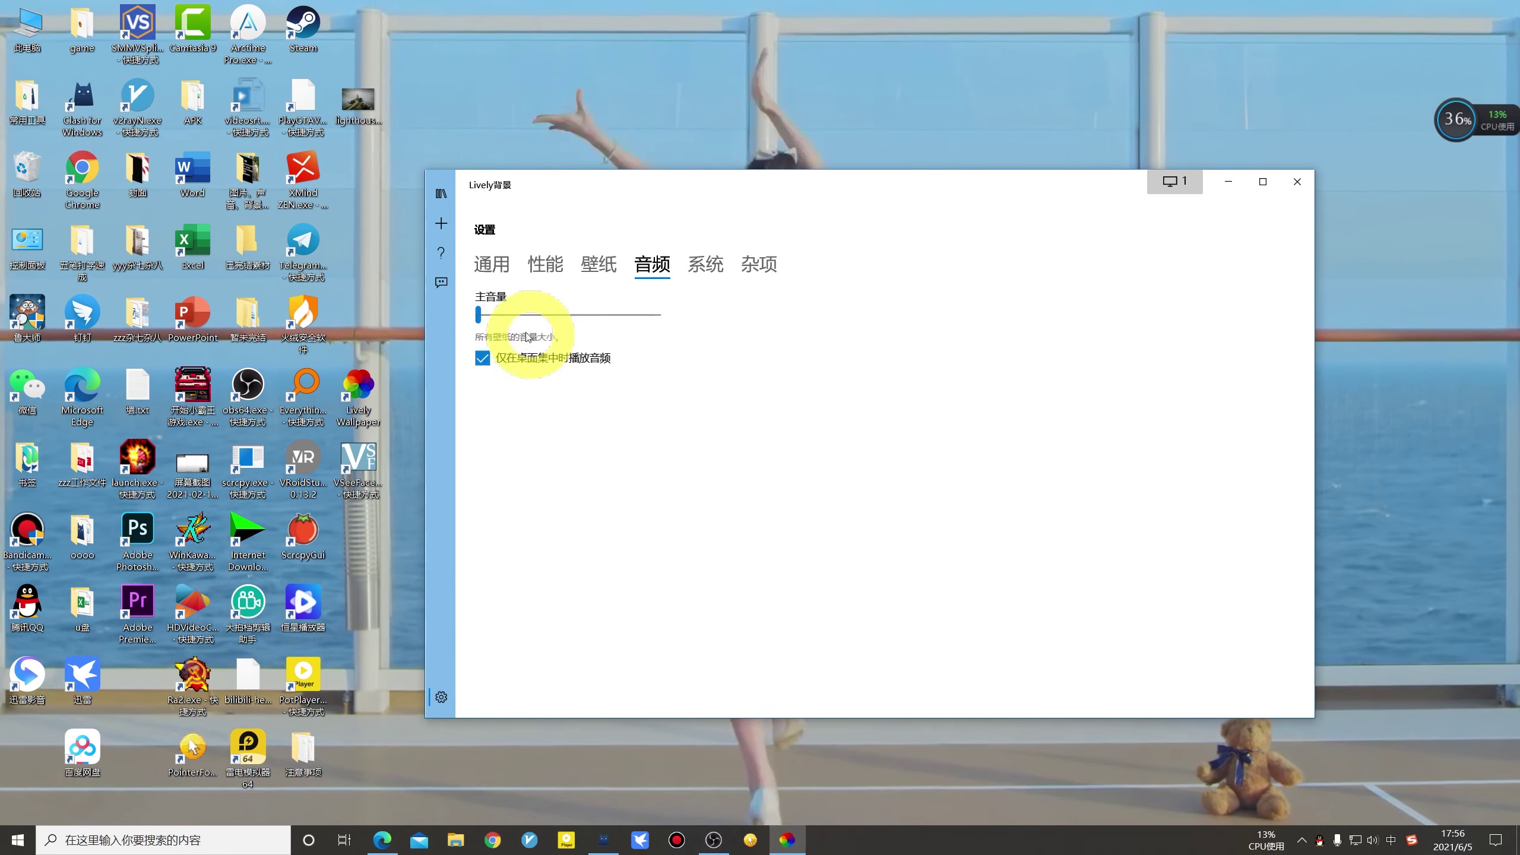
left_click_drag(527, 314, 478, 315)
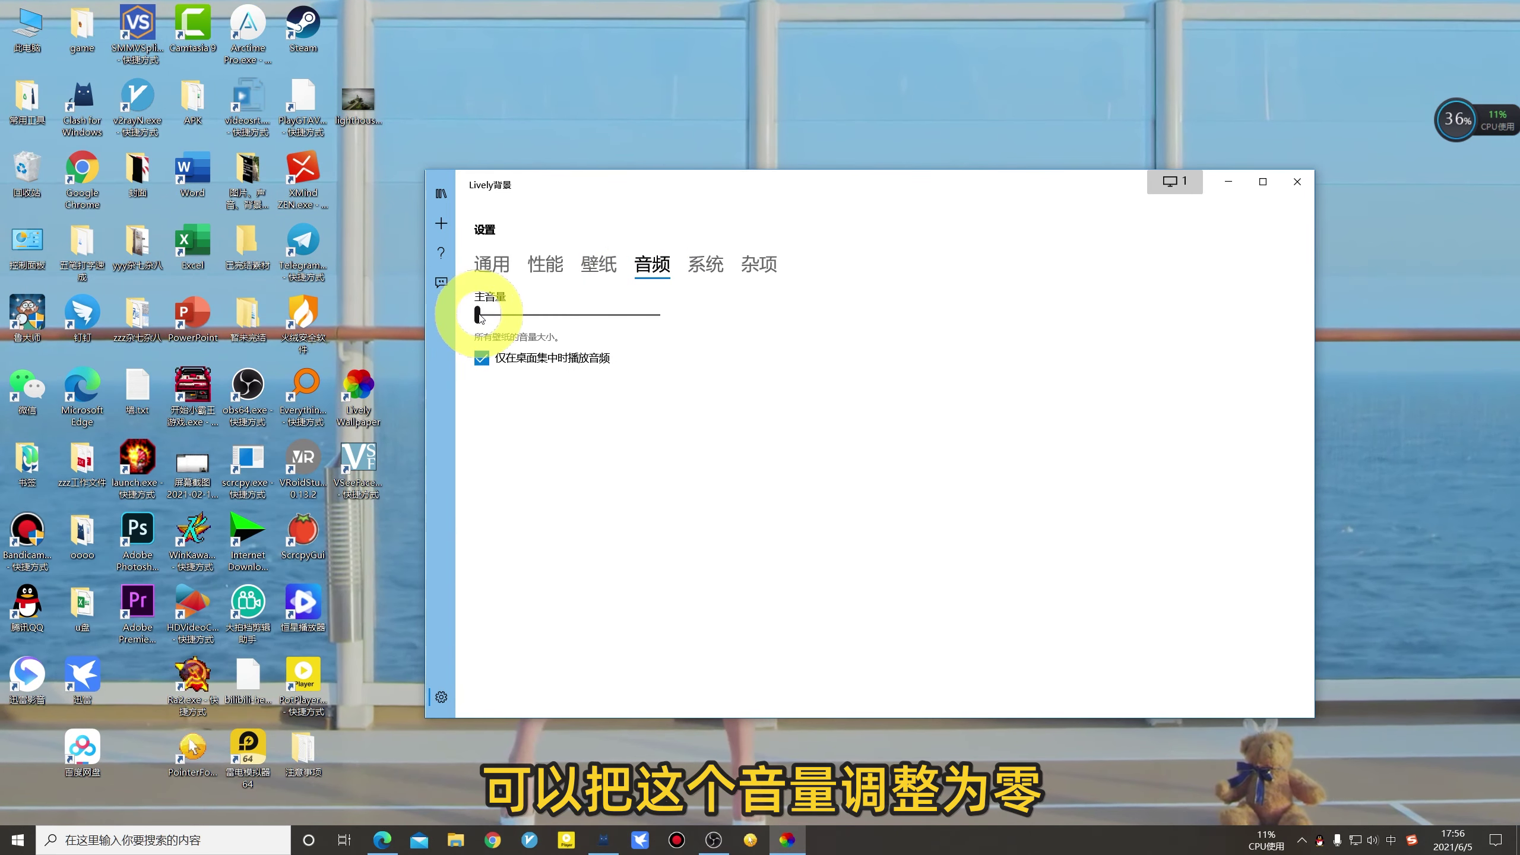
left_click(1230, 183)
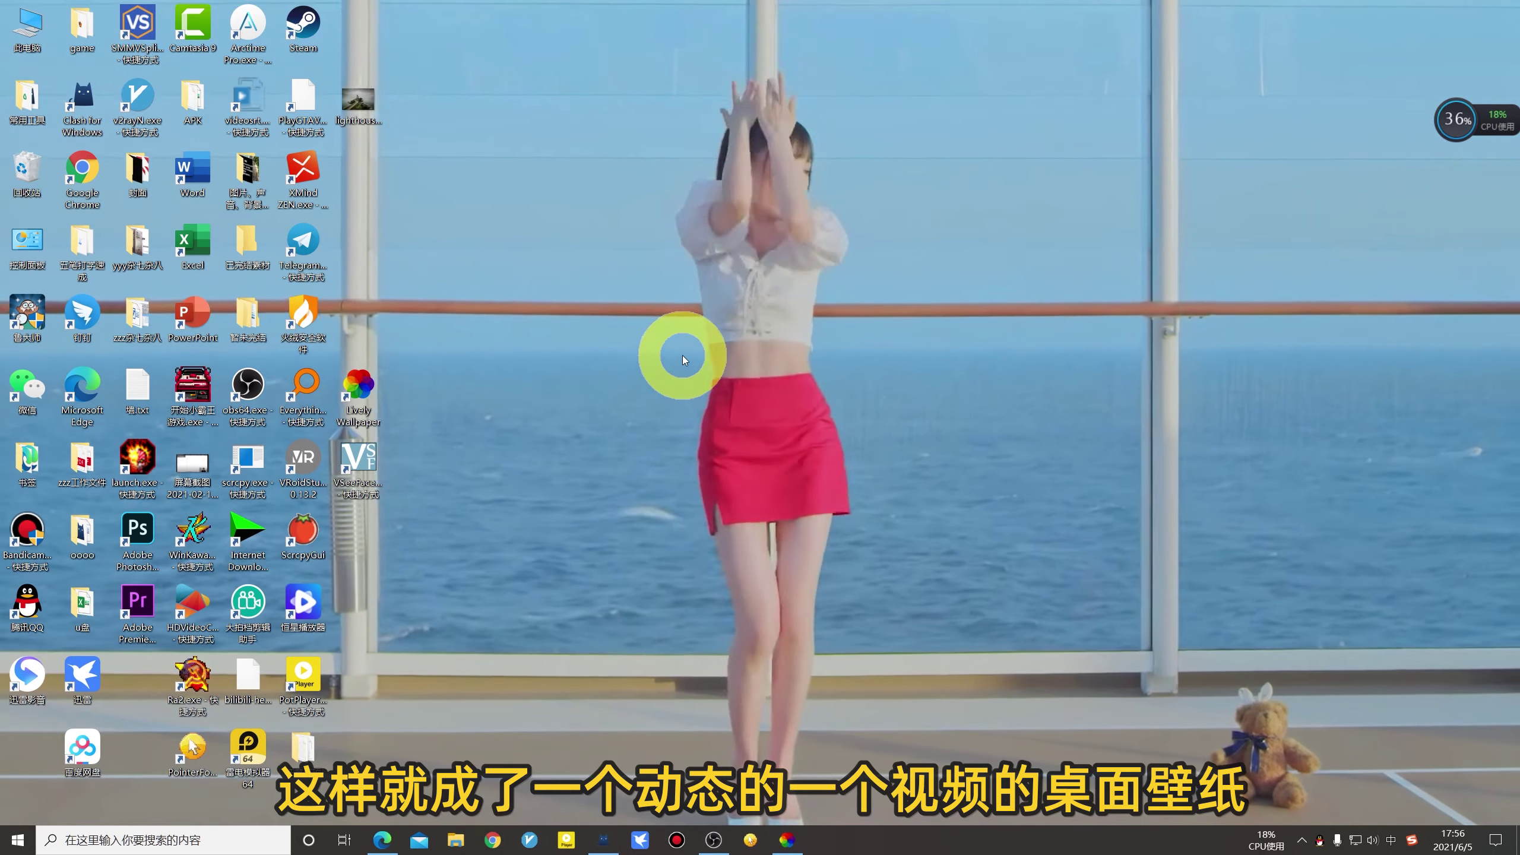
- Put the browser window away and return to the Lively wallpaper library
left_click(740, 478)
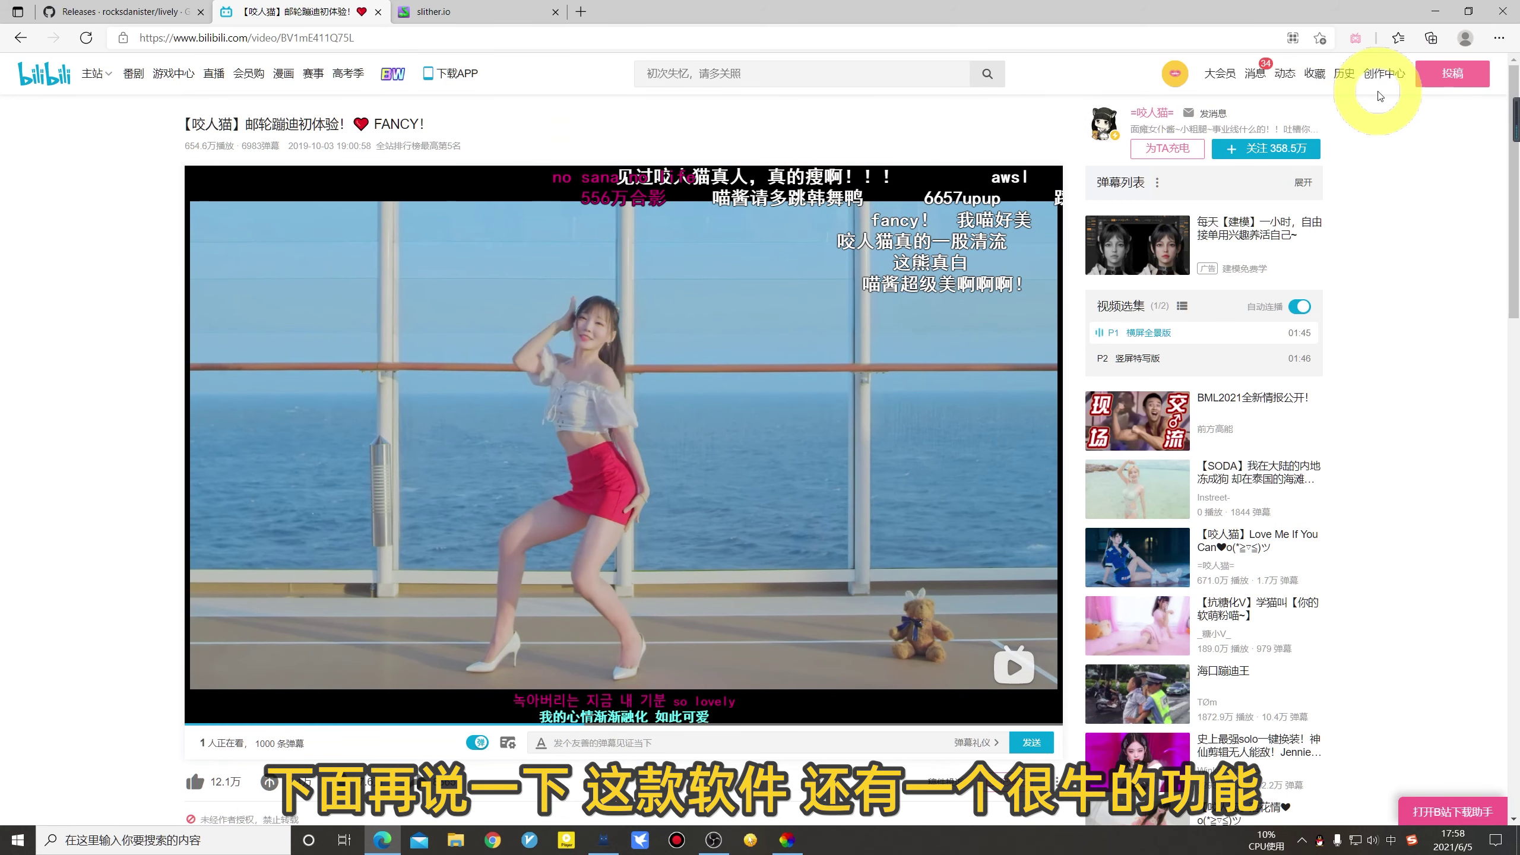
left_click(1434, 13)
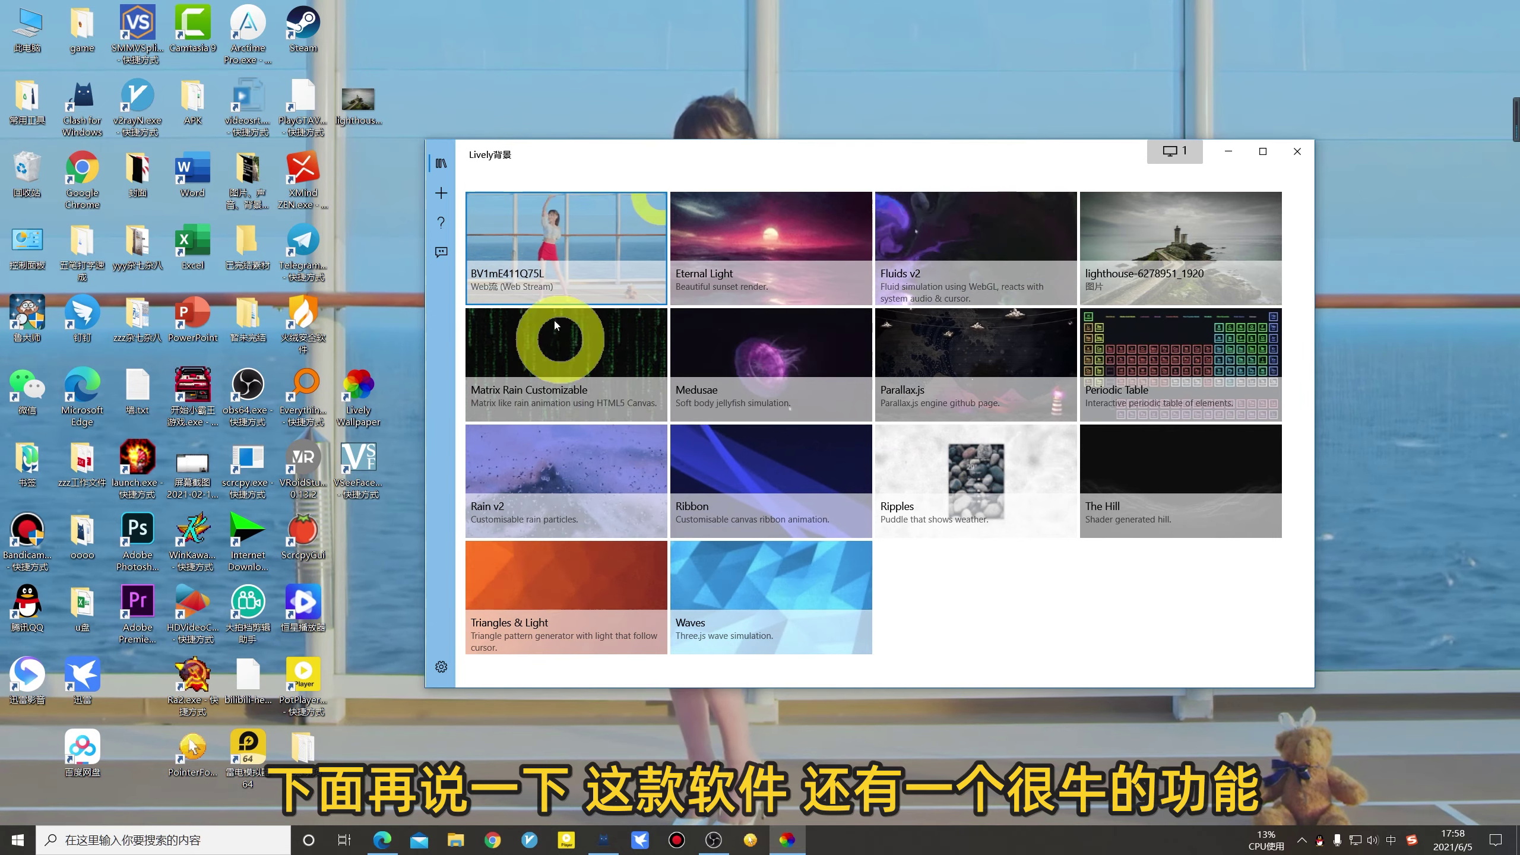
- Switch to the browser, show the slither.io page and play a round of the game there
left_click(384, 842)
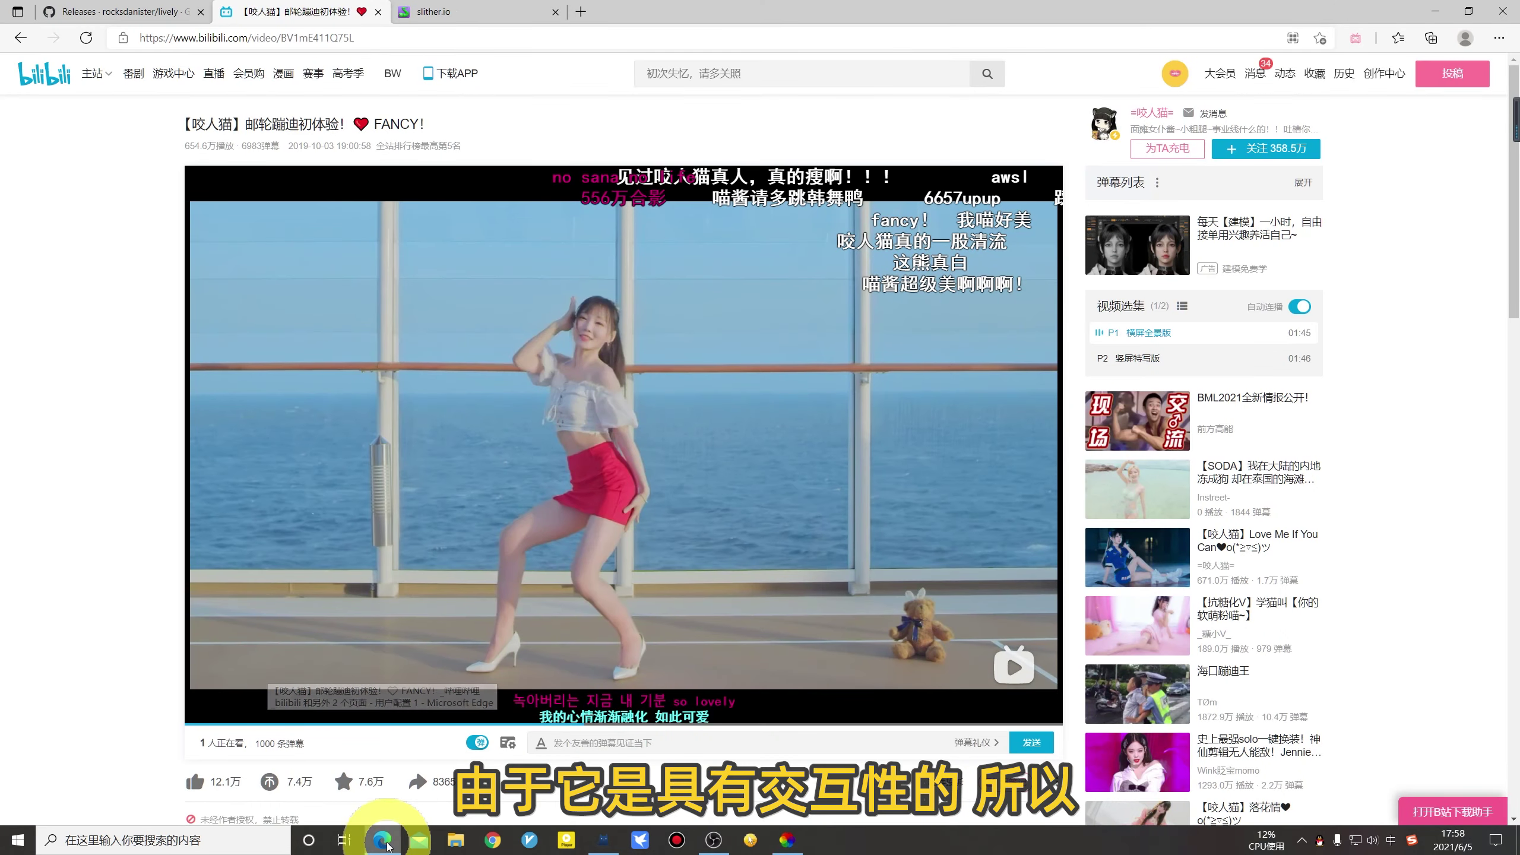
left_click(487, 16)
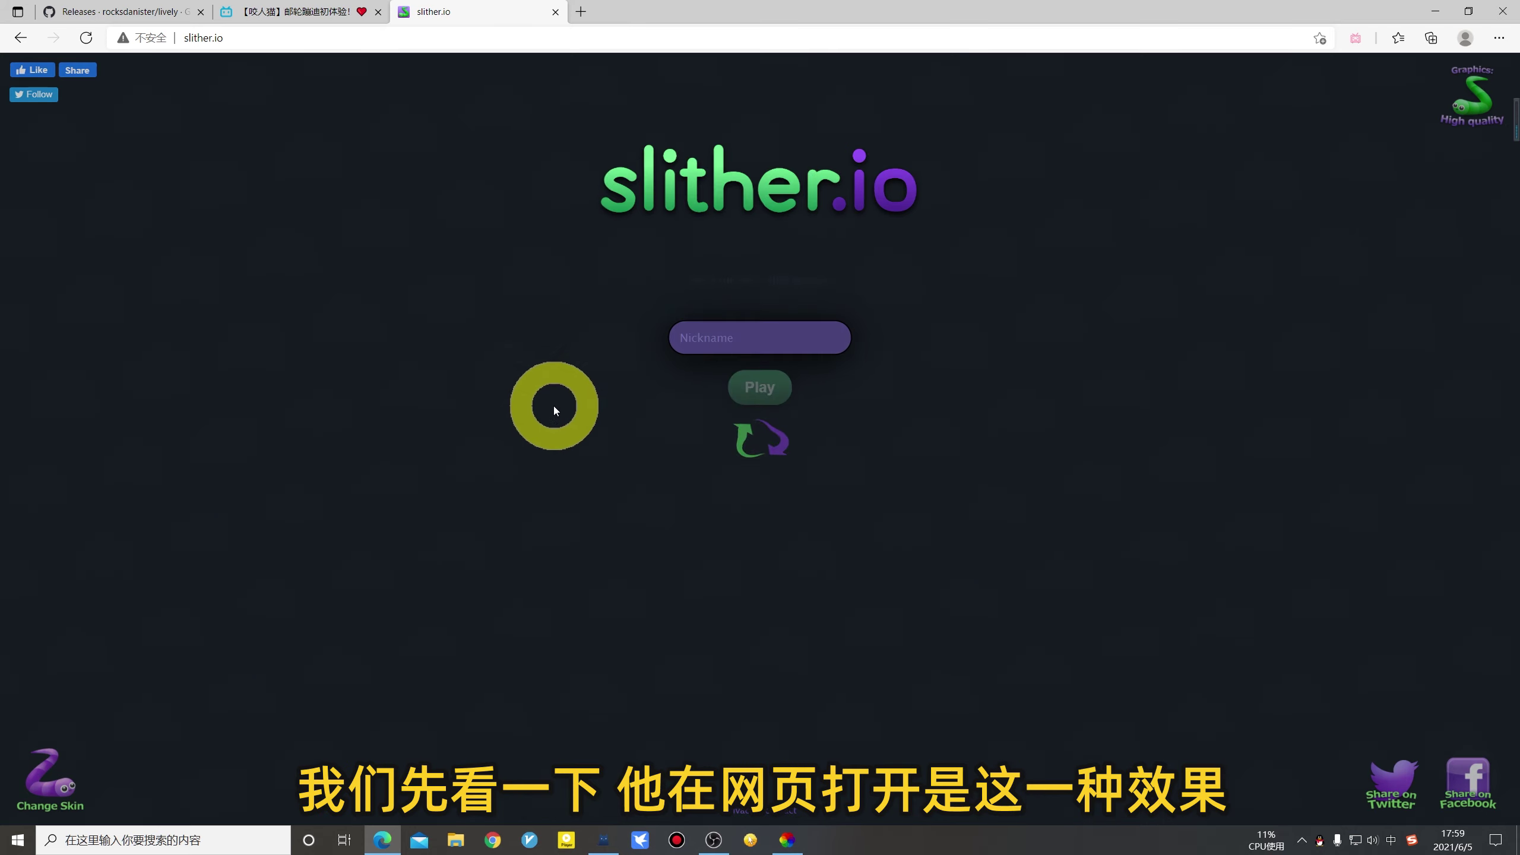
key("Return")
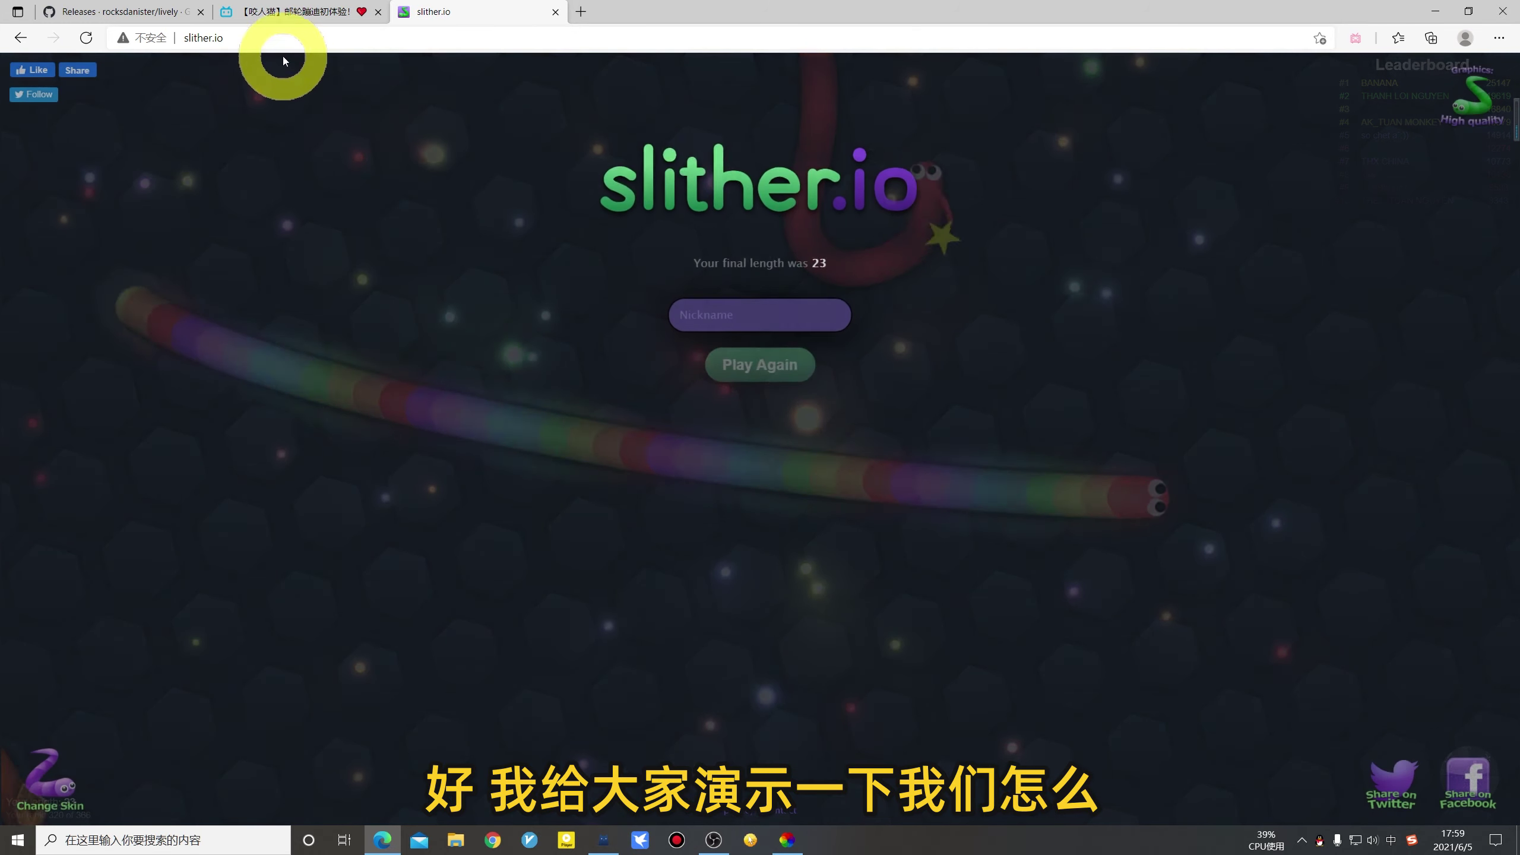
- Copy the web address of the slither.io game page
left_click(216, 34)
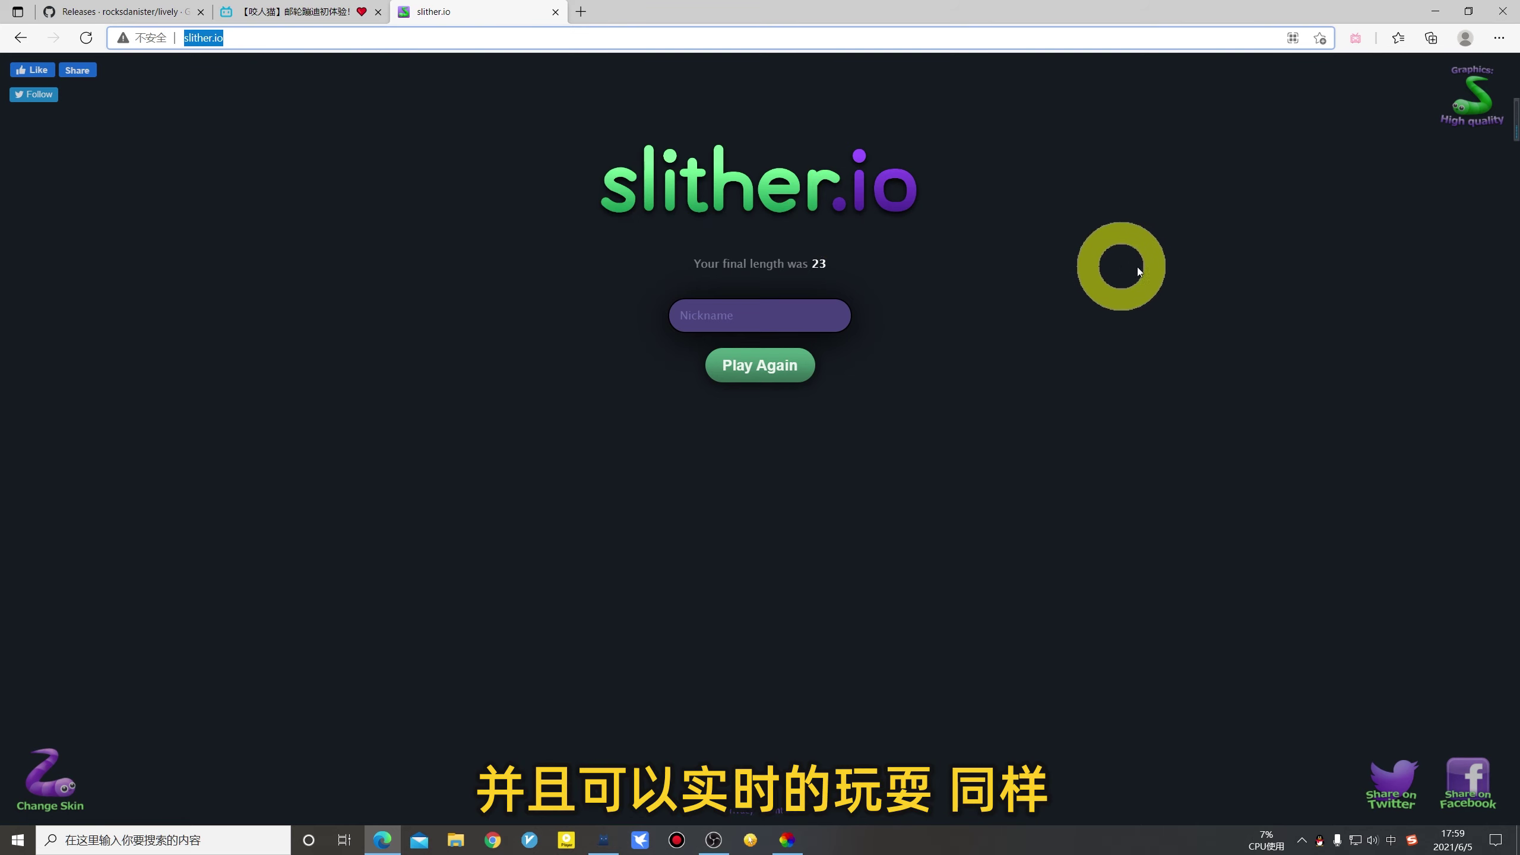
right_click(201, 38)
left_click(268, 159)
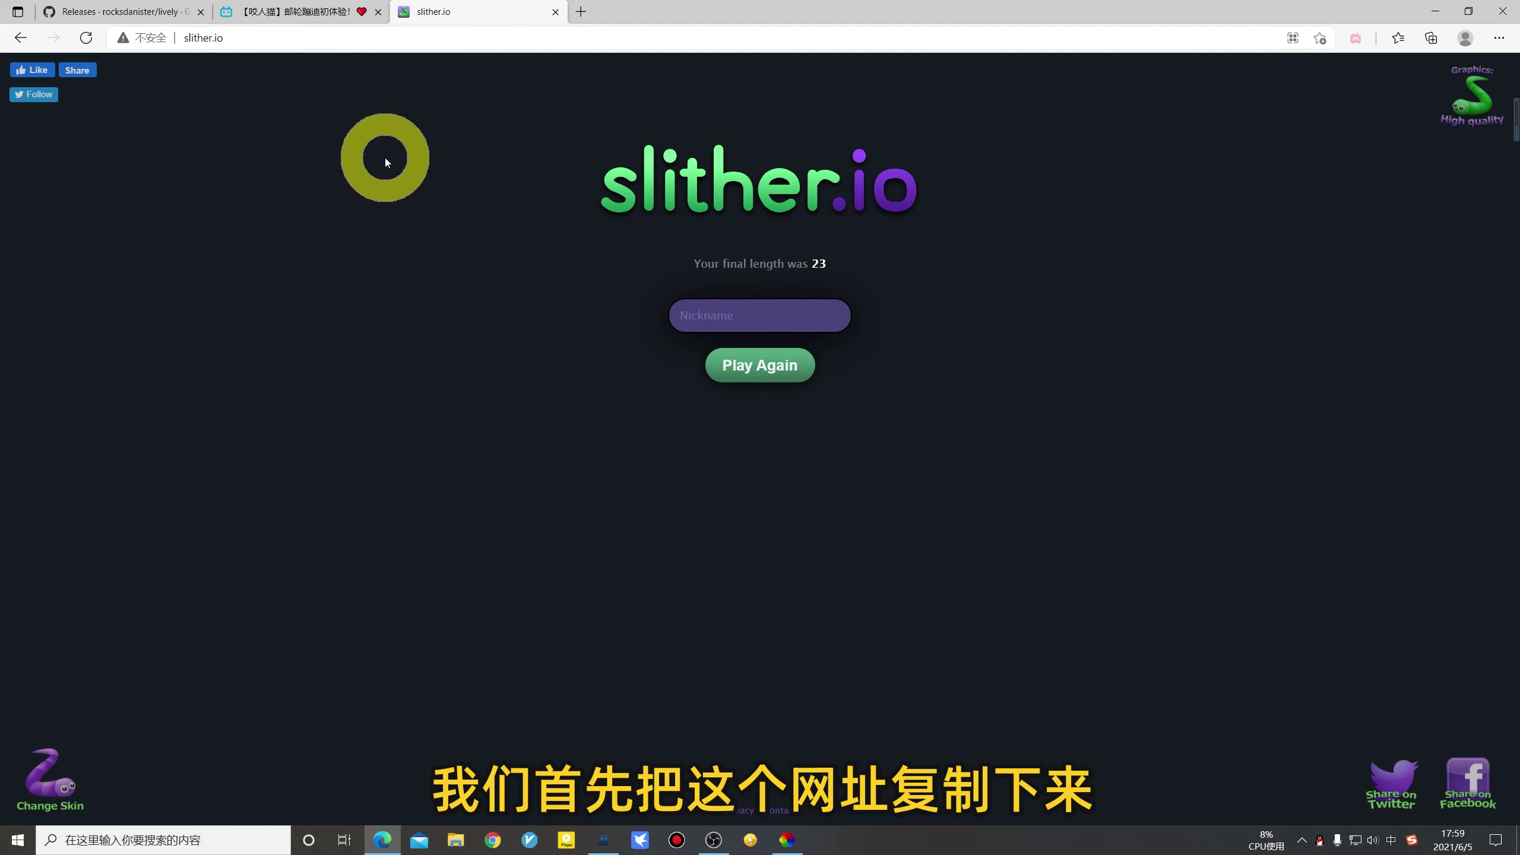
left_click(1435, 8)
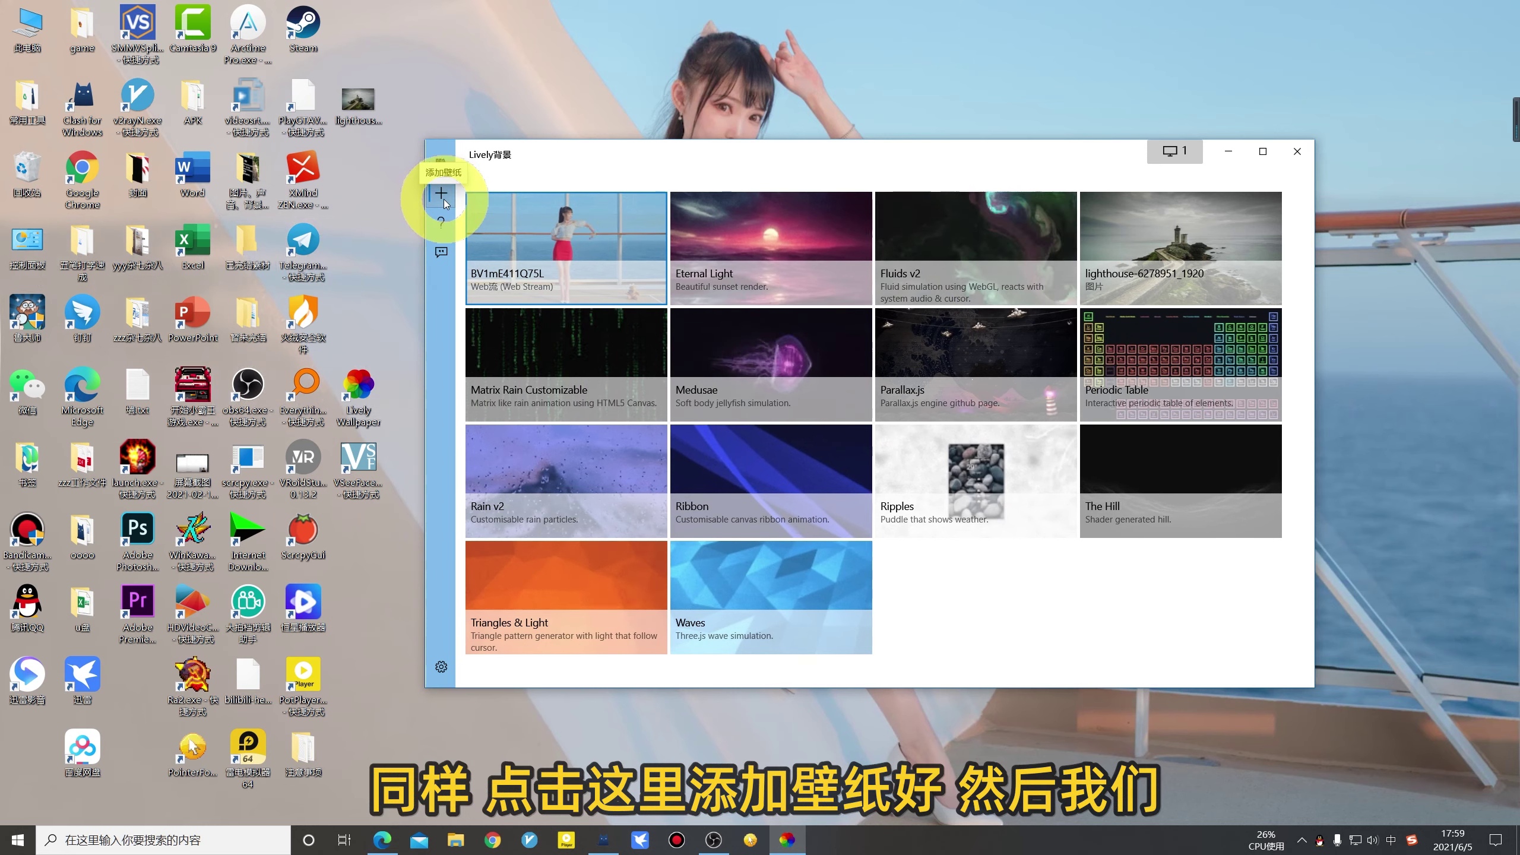
left_click(441, 193)
triple_click(647, 514)
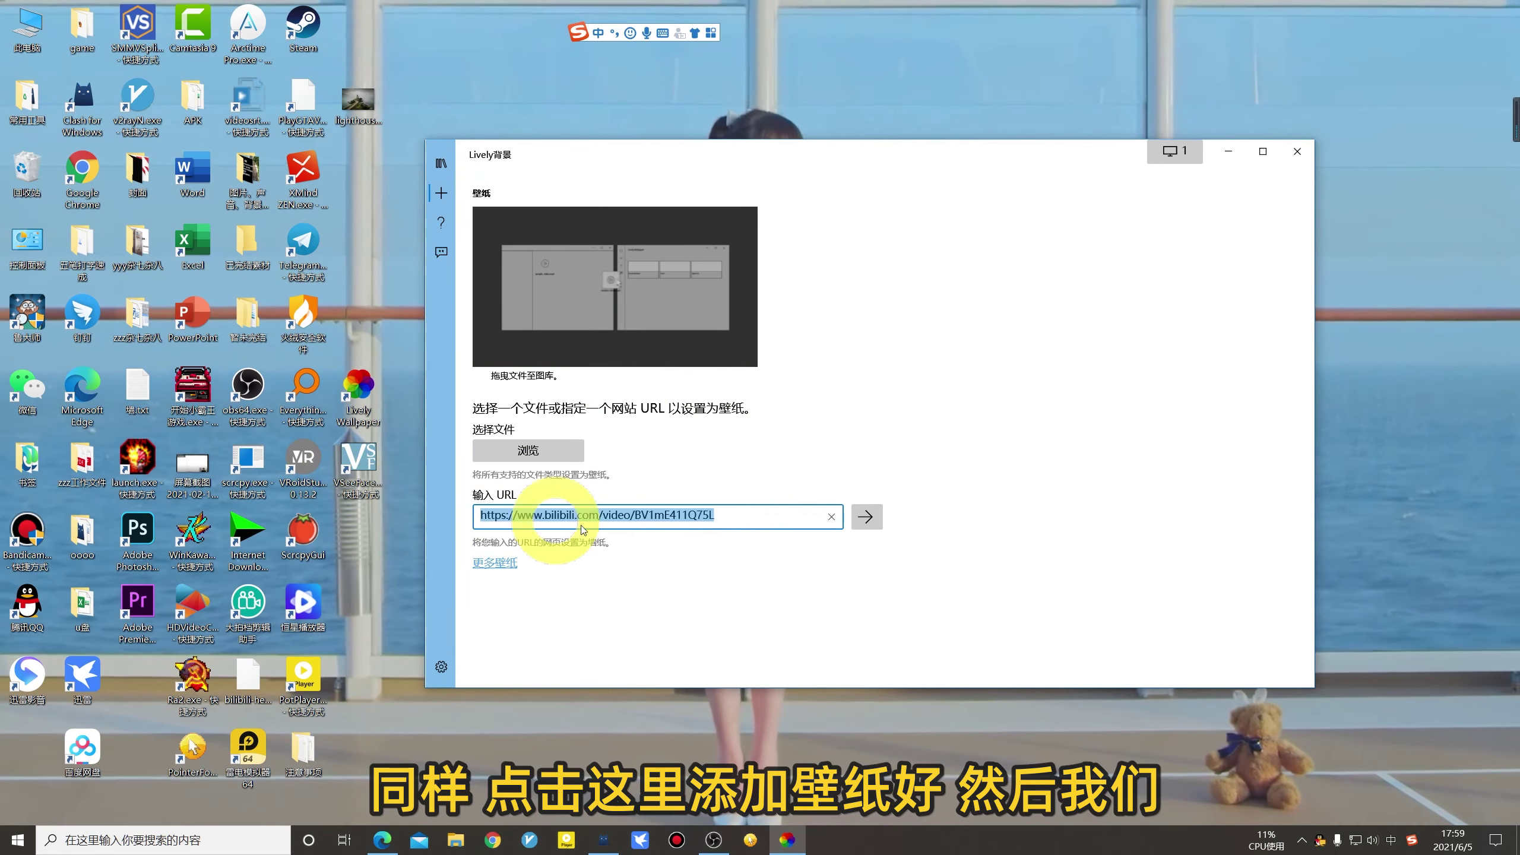
key("BackSpace")
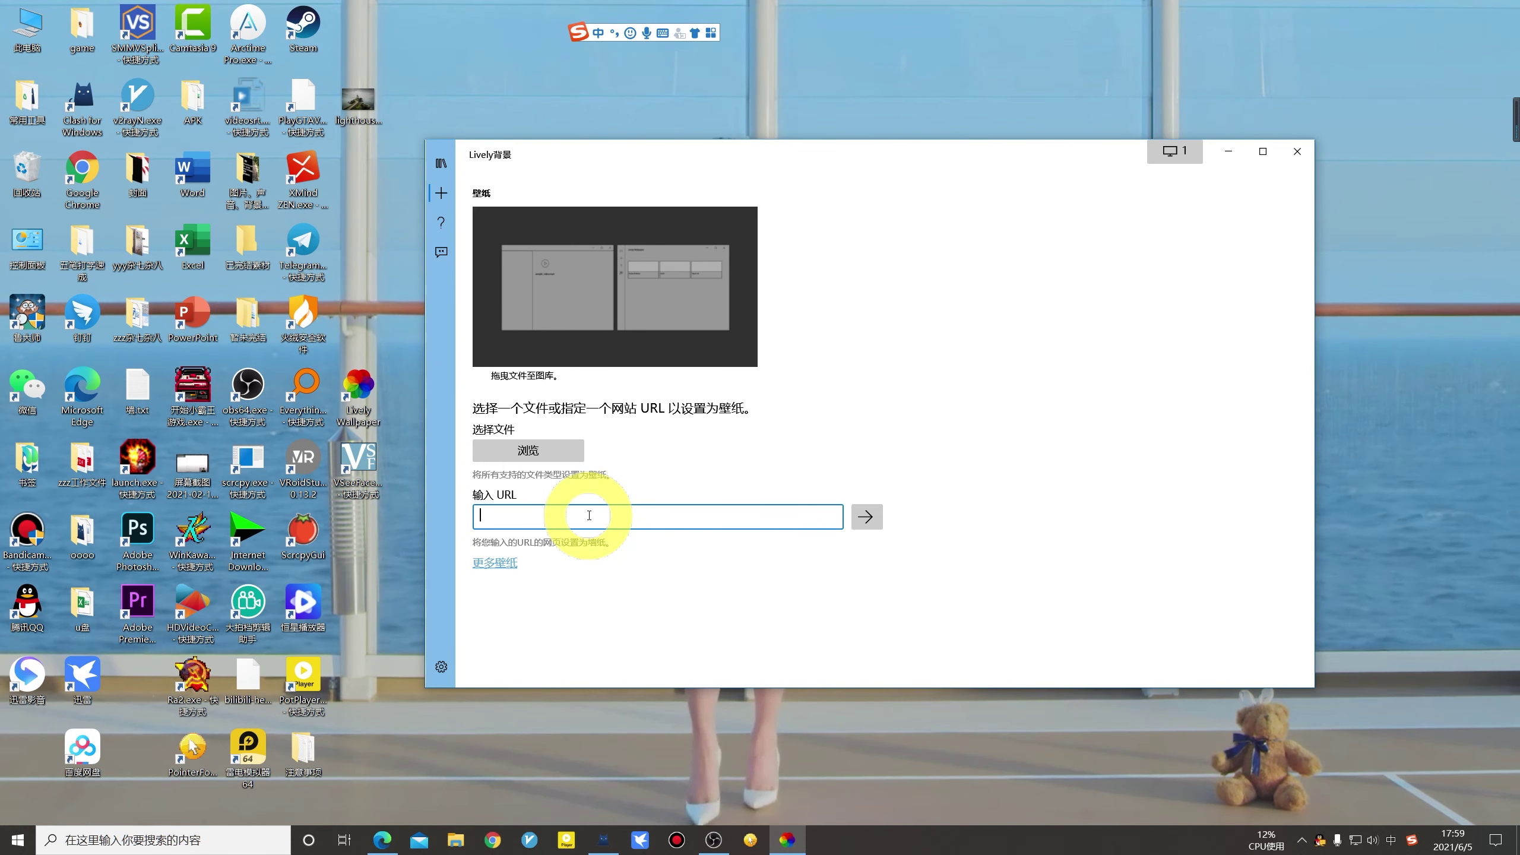
key("ctrl+v")
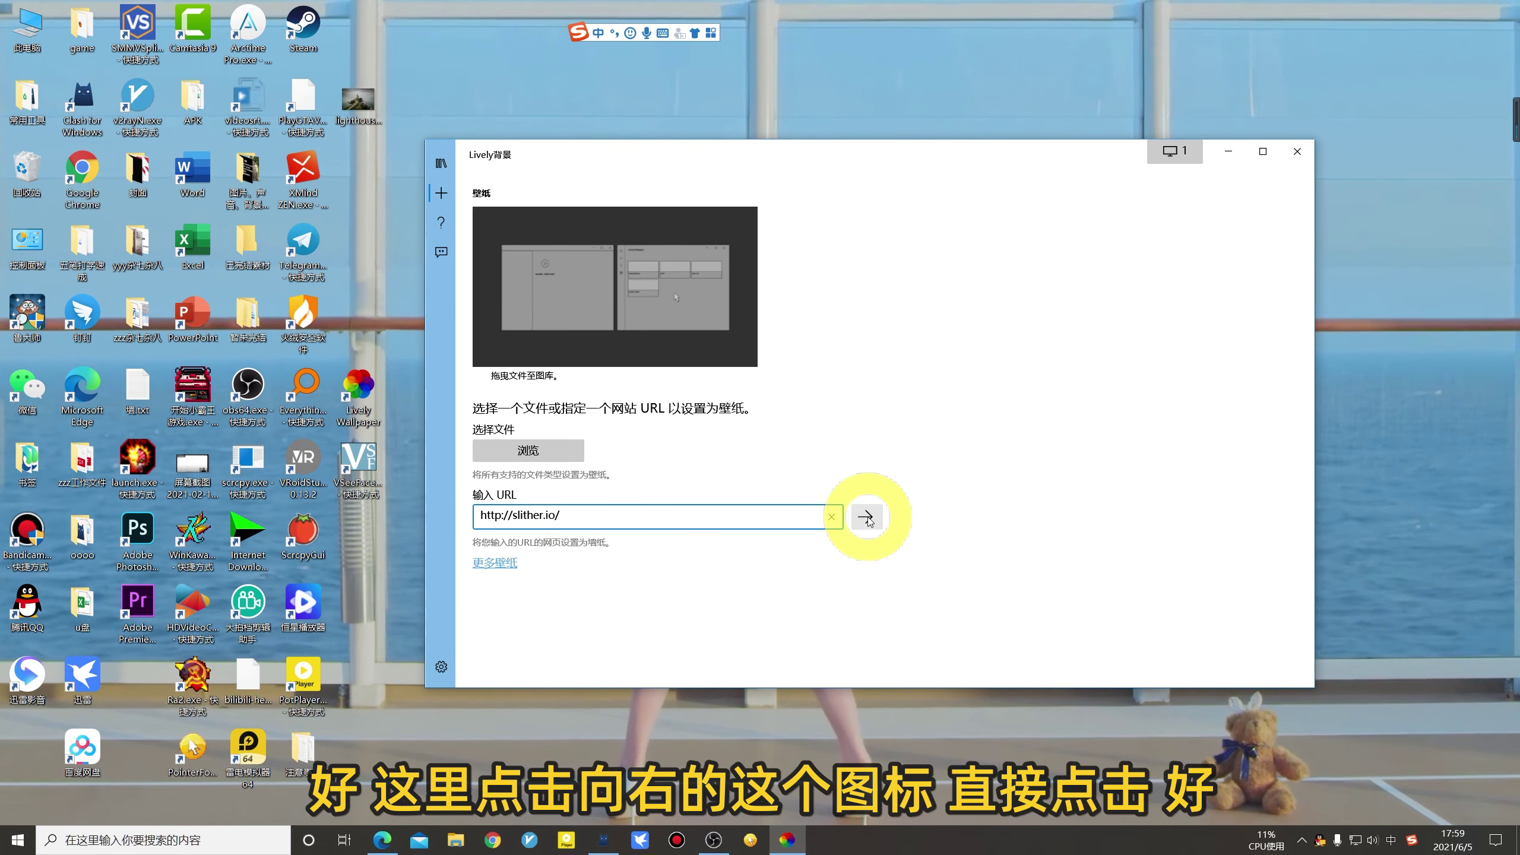
left_click(866, 518)
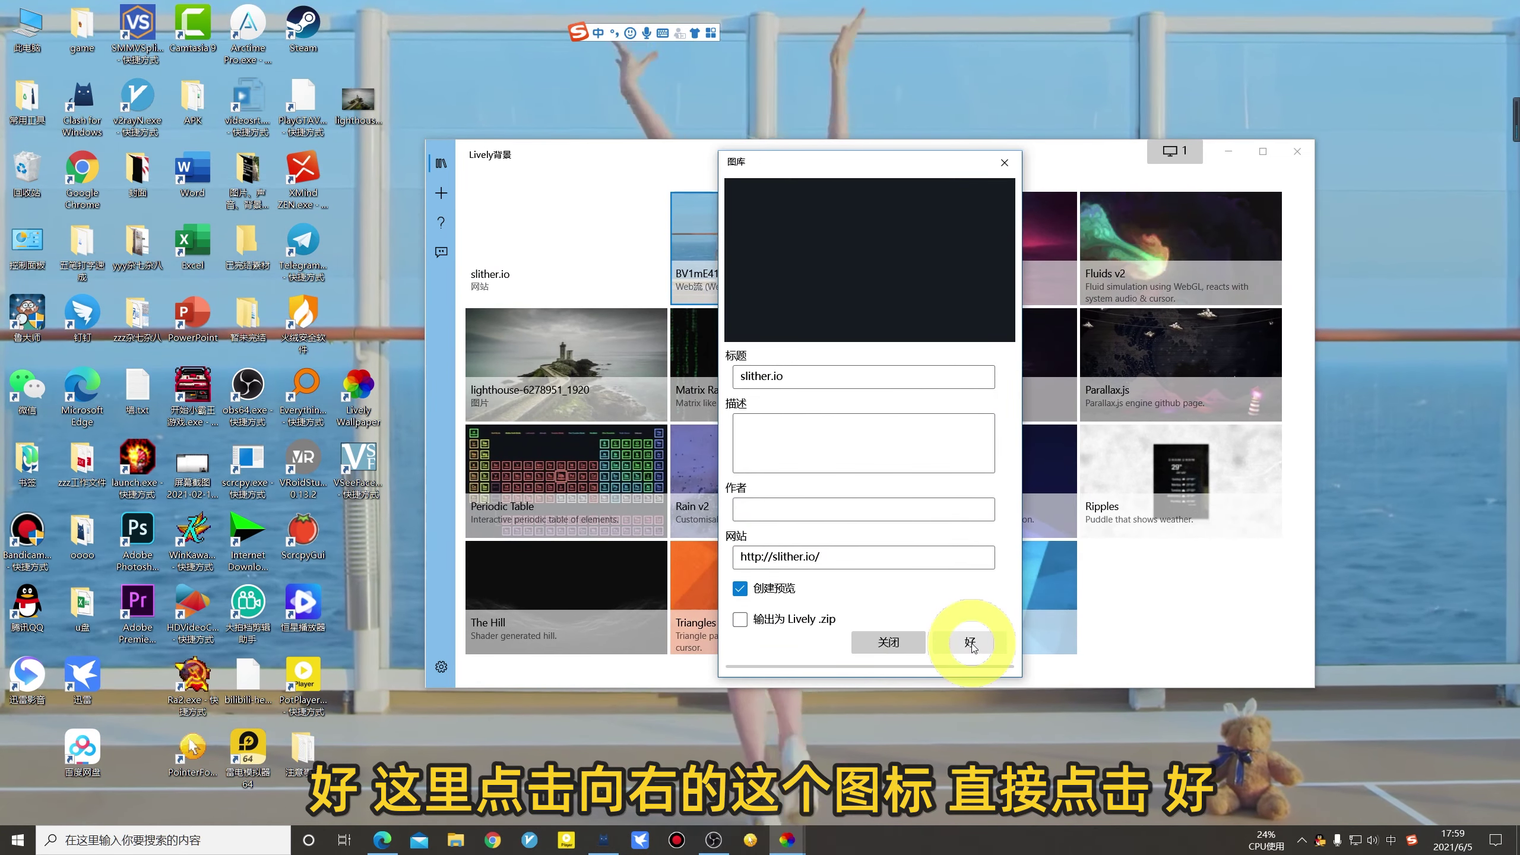
left_click(971, 644)
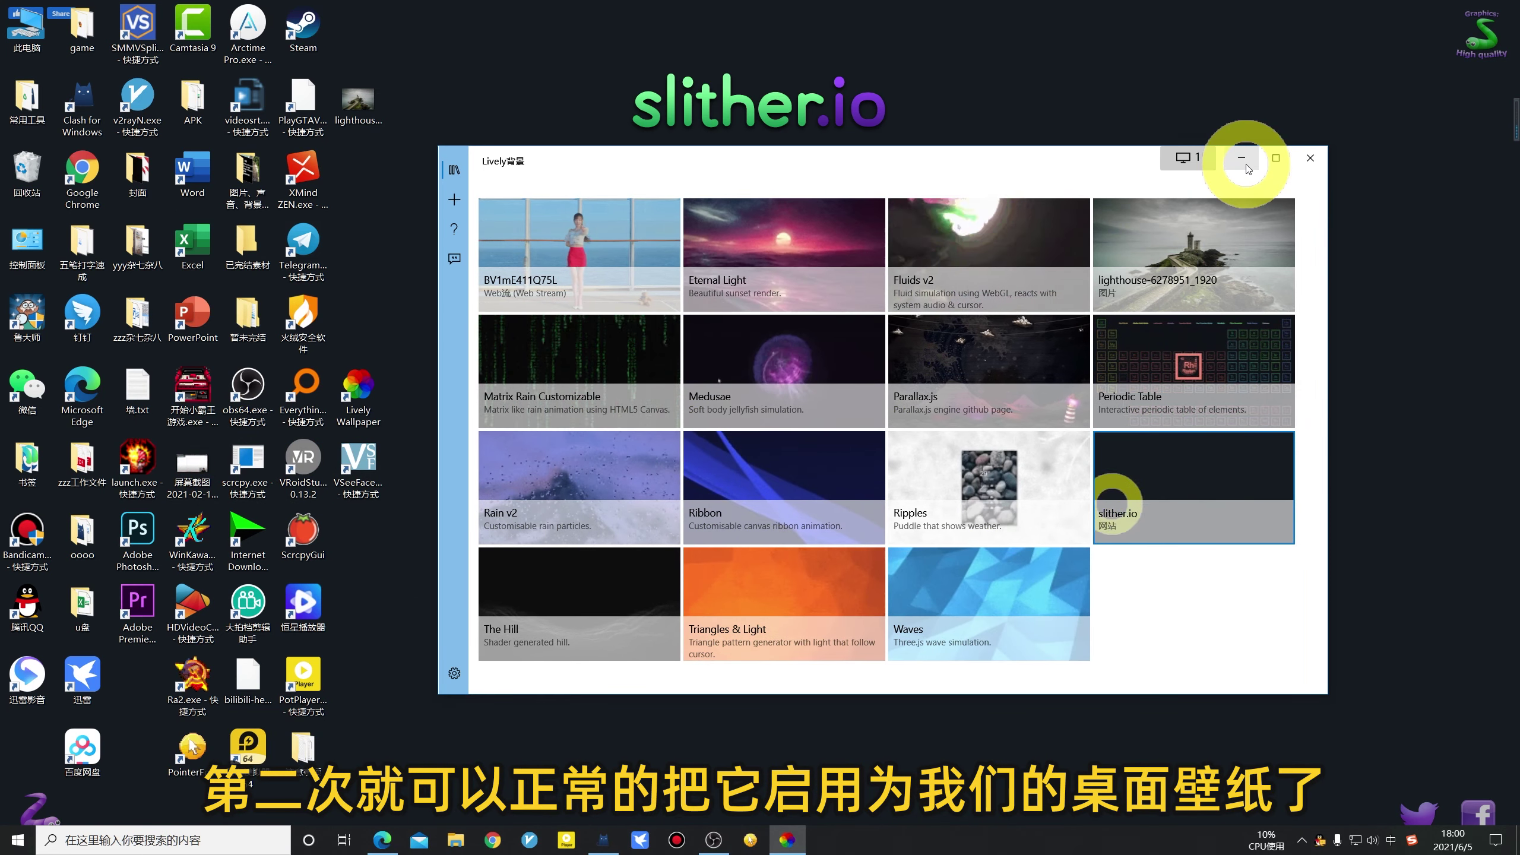
- Close the Lively window and play slither.io directly on the desktop wallpaper, steering the snake and starting another round
left_click(1307, 157)
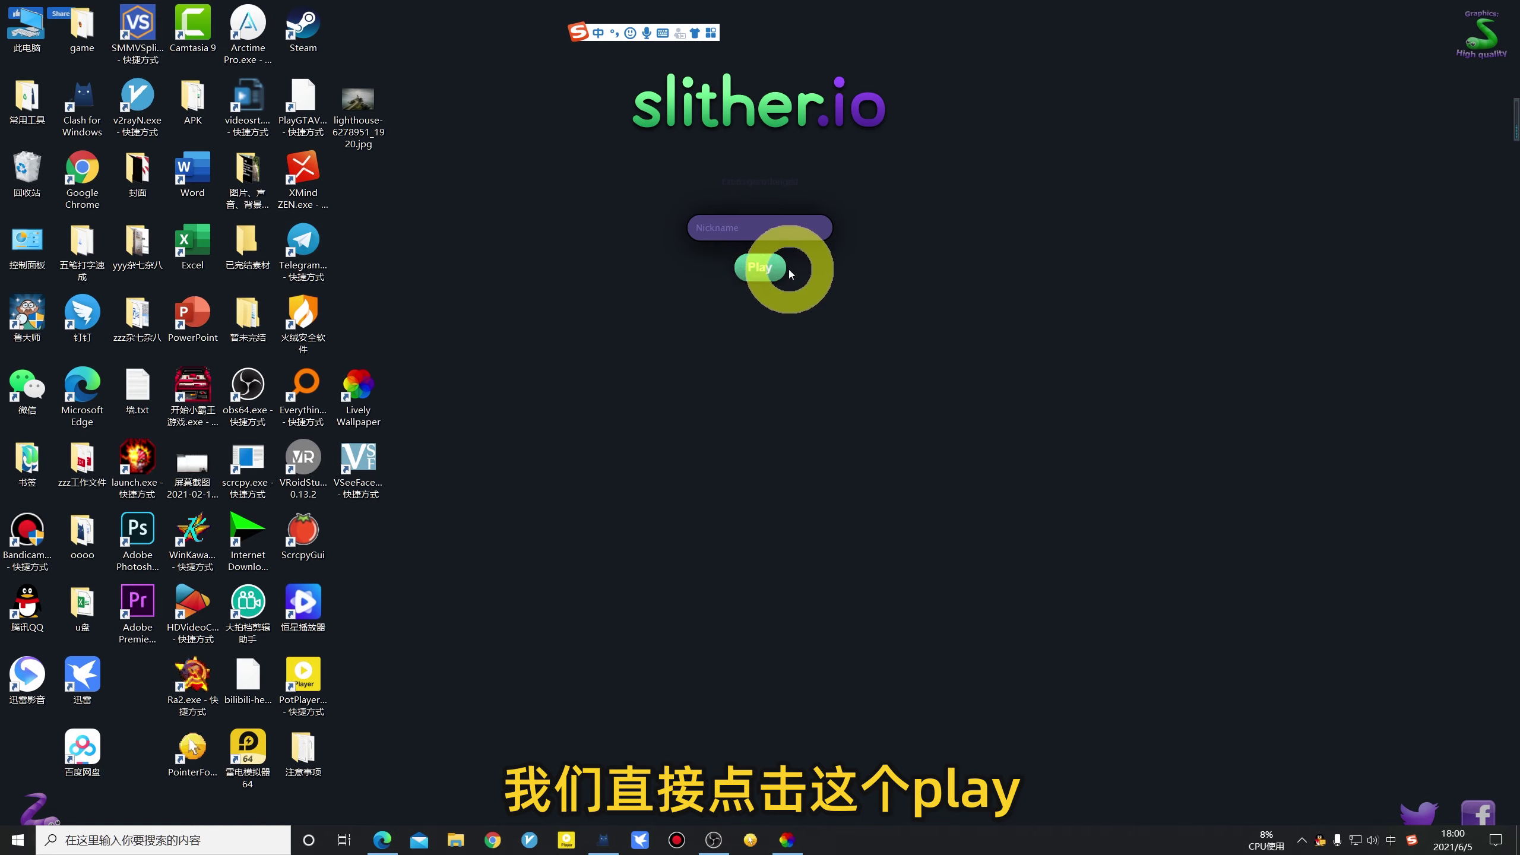
left_click(768, 277)
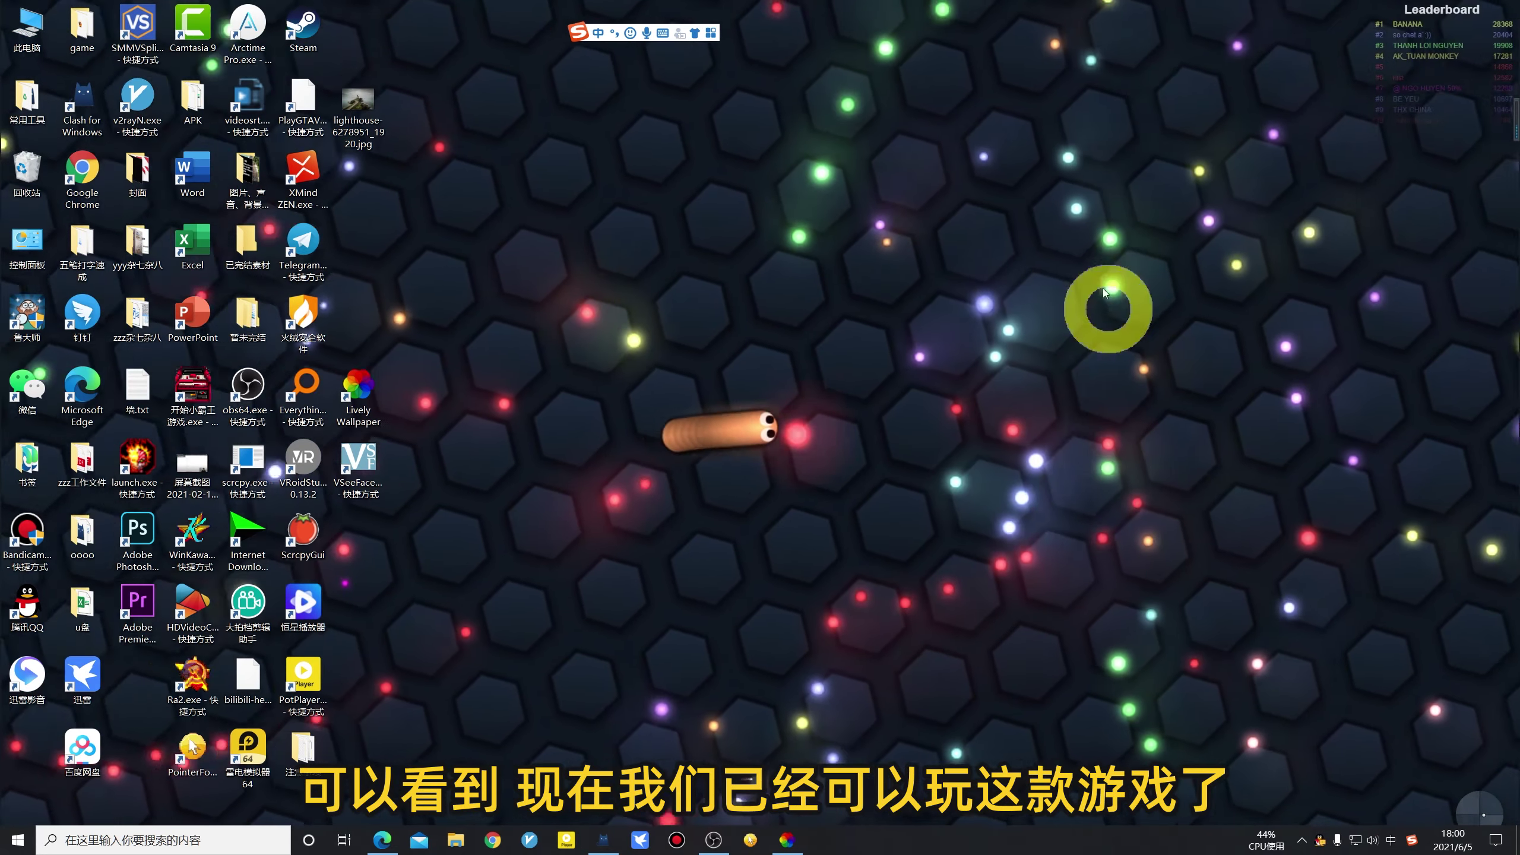
mouse_move(1104, 292)
left_mouse_down()
mouse_move(889, 205)
mouse_move(604, 286)
mouse_move(584, 346)
mouse_move(977, 258)
mouse_move(665, 713)
mouse_move(1131, 588)
mouse_move(1228, 528)
mouse_move(1052, 340)
mouse_move(696, 305)
mouse_move(532, 571)
left_mouse_up()
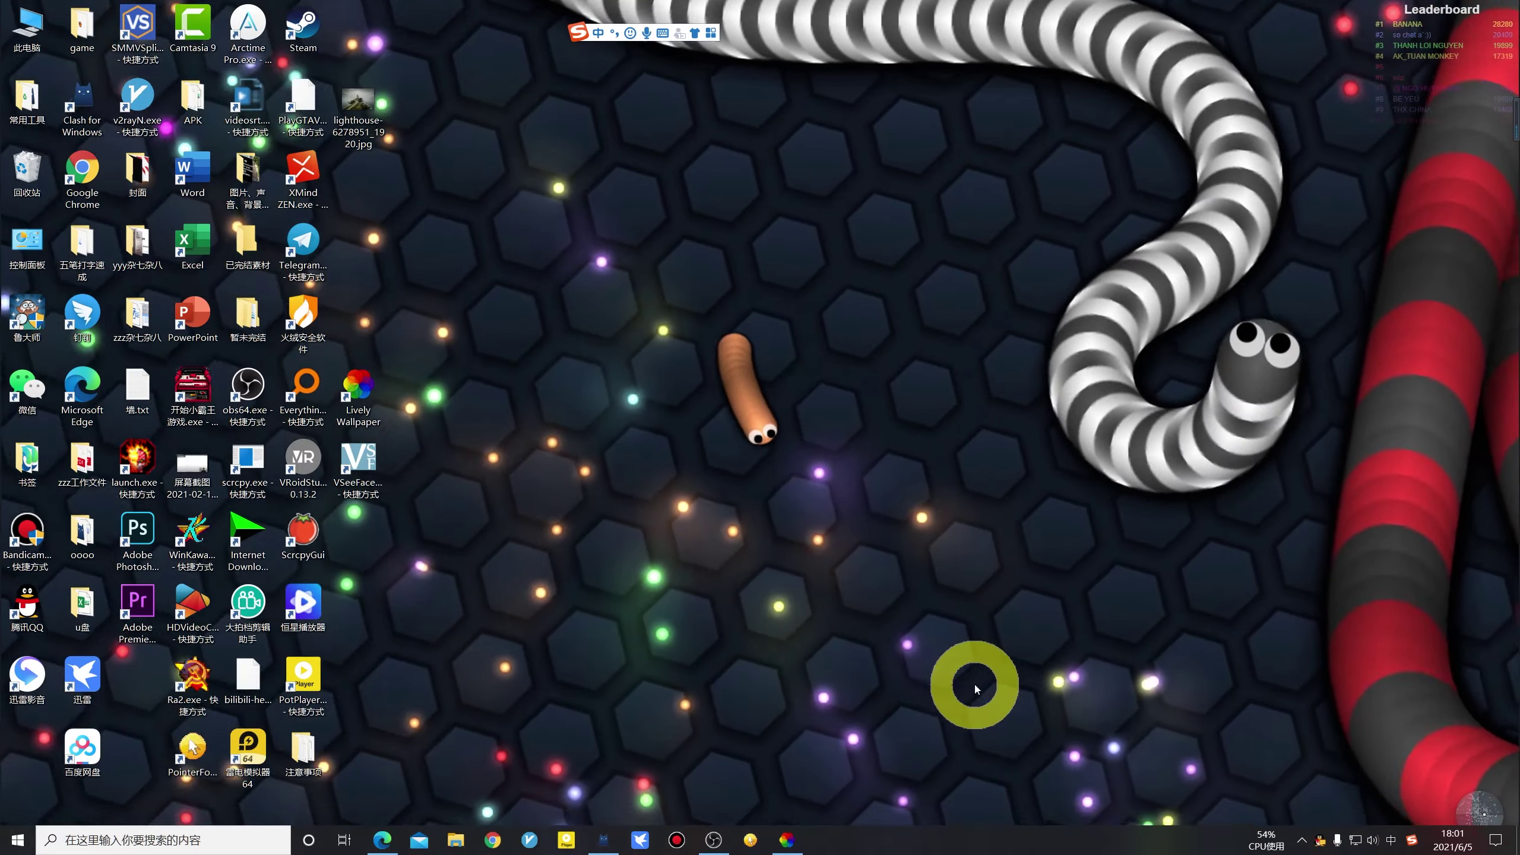
mouse_move(978, 686)
left_mouse_down()
mouse_move(1022, 679)
mouse_move(695, 611)
mouse_move(550, 397)
mouse_move(631, 254)
mouse_move(496, 575)
mouse_move(974, 543)
mouse_move(879, 600)
mouse_move(636, 566)
mouse_move(584, 526)
mouse_move(529, 380)
mouse_move(706, 294)
mouse_move(509, 340)
mouse_move(366, 486)
mouse_move(1000, 75)
mouse_move(1273, 16)
mouse_move(994, 448)
mouse_move(1010, 313)
left_mouse_up()
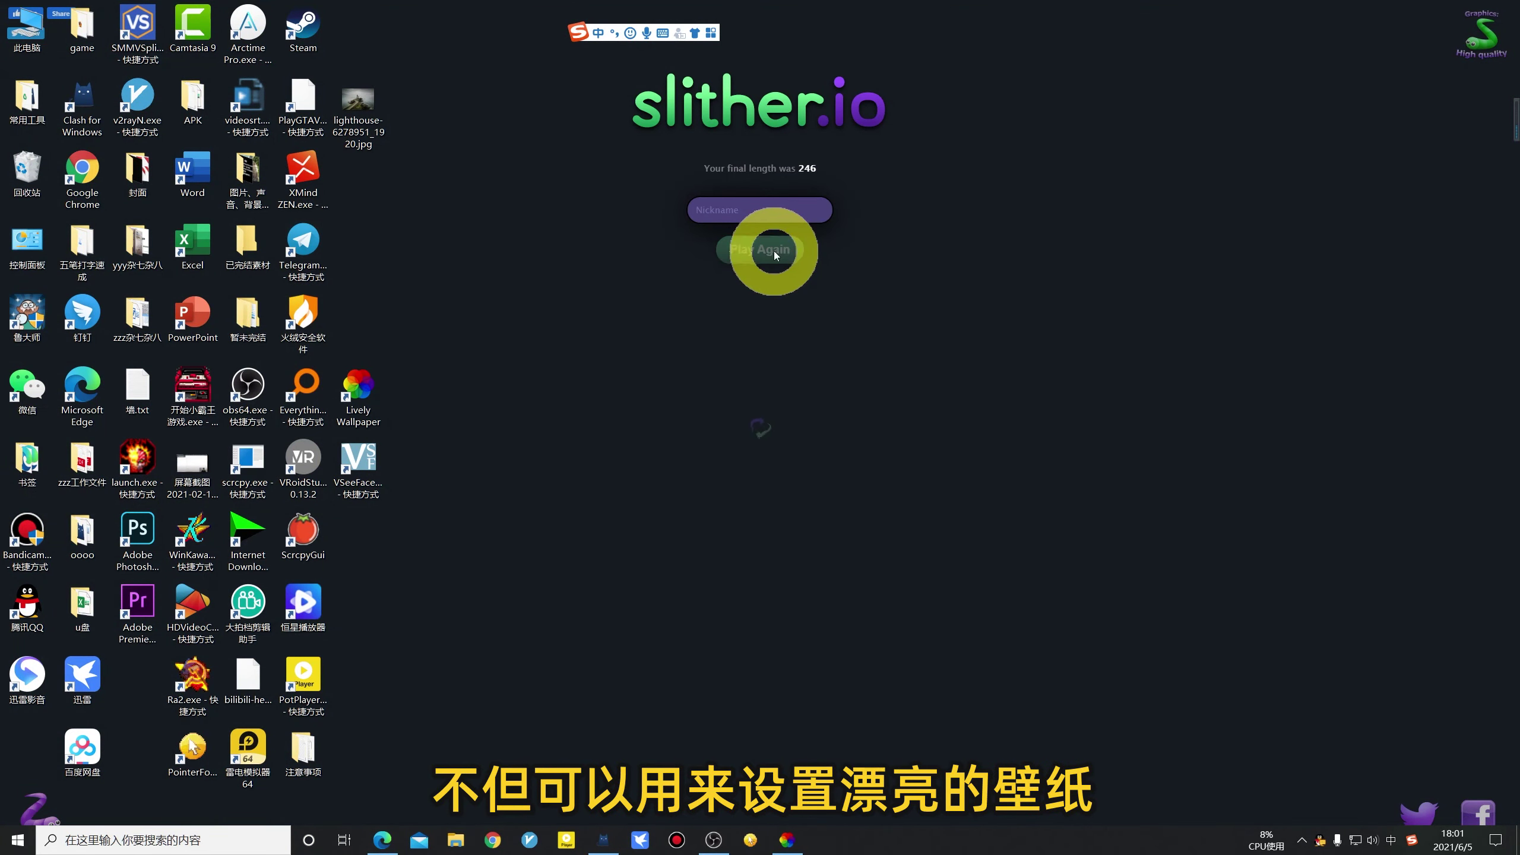
left_click(776, 255)
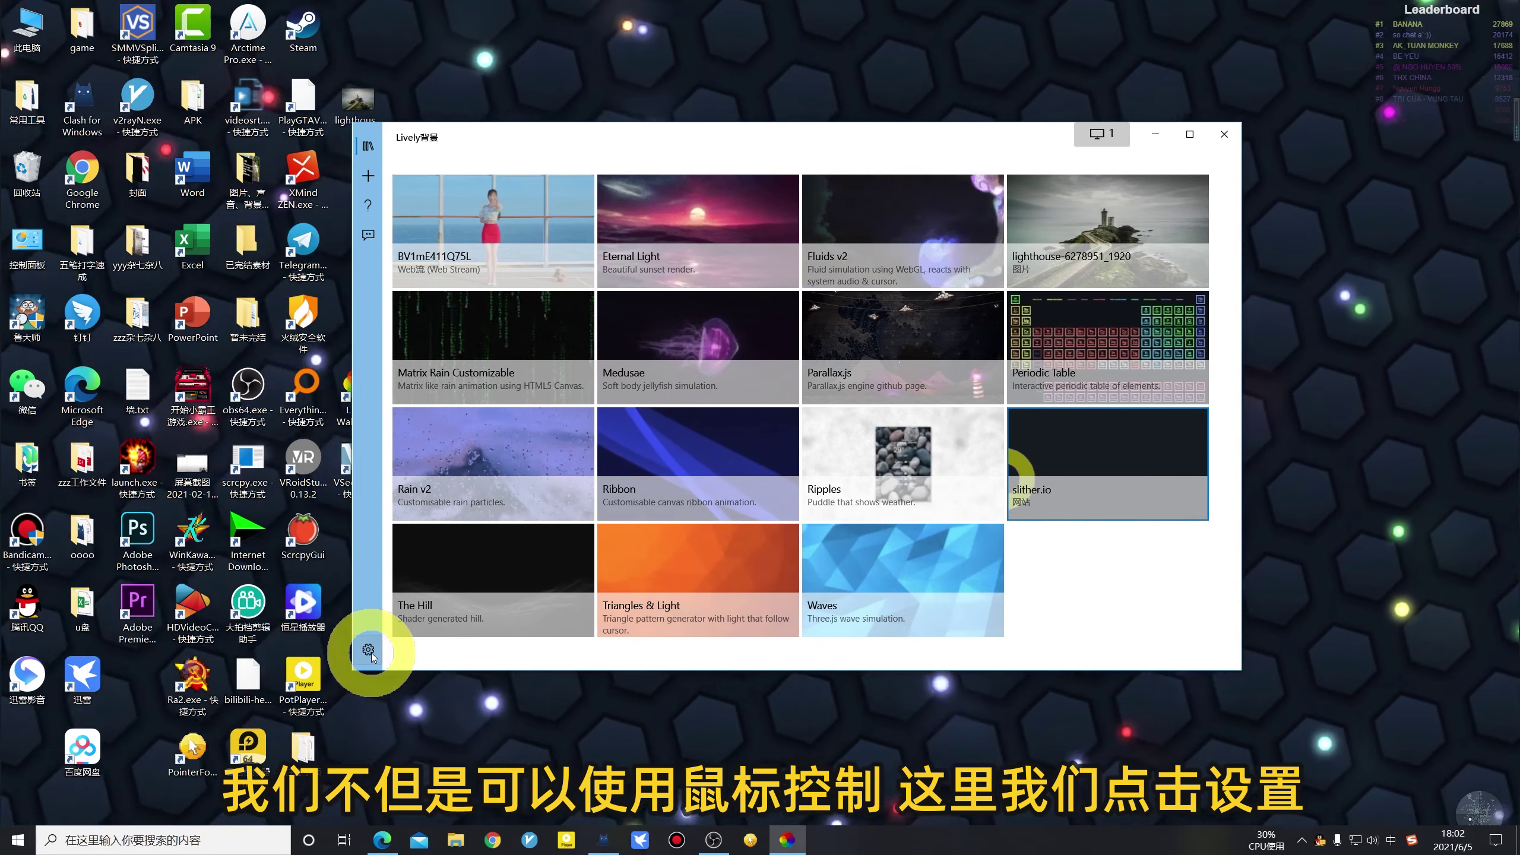
- Open Lively's settings from the wallpaper library
left_click(370, 652)
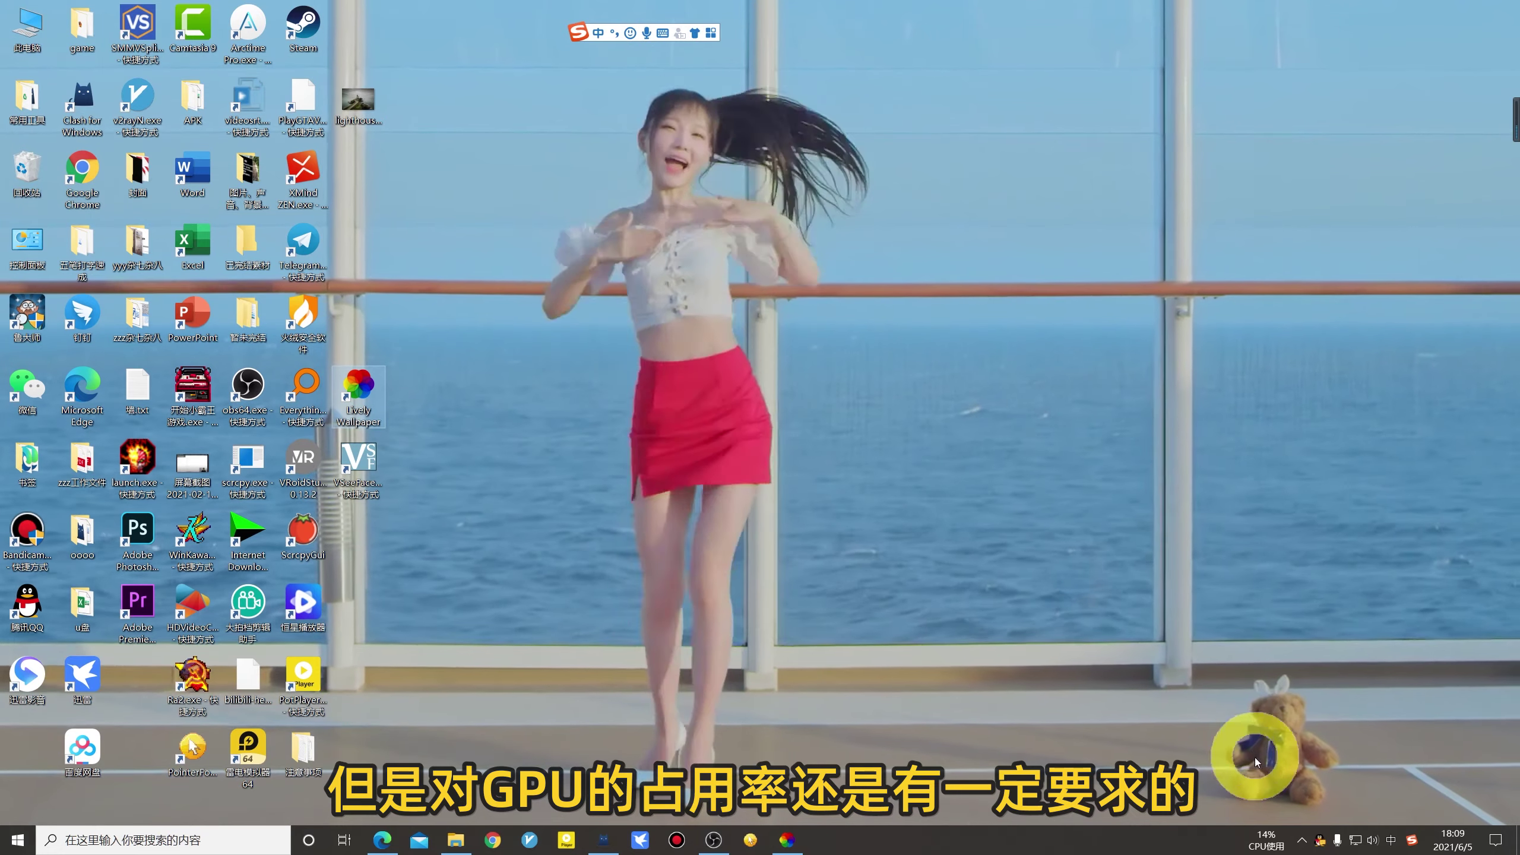
- Display the hardware monitor's details to check CPU and GPU usage while the video wallpaper runs
mouse_move(1262, 840)
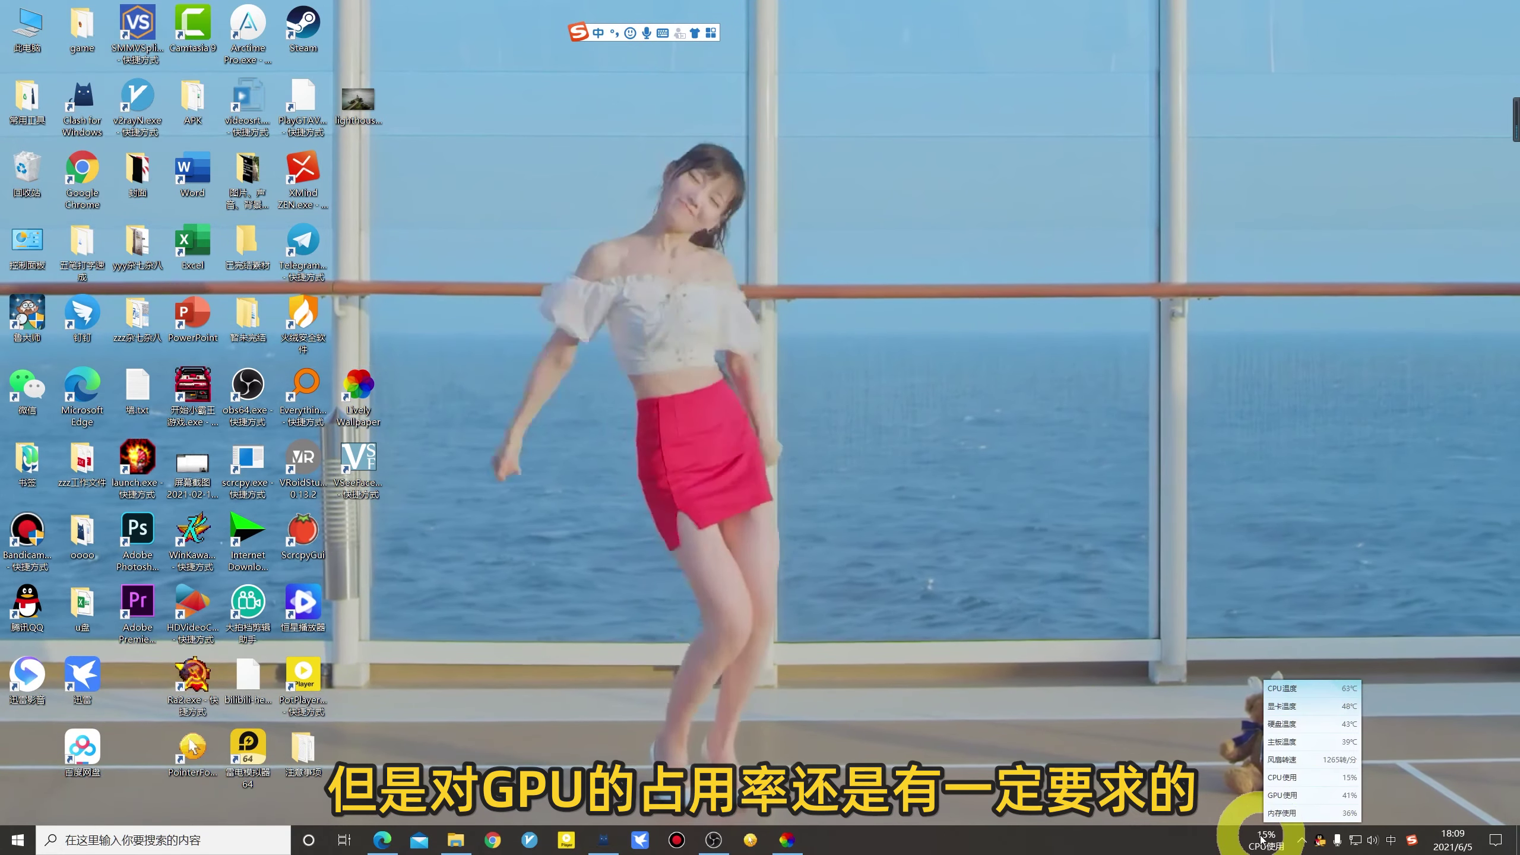